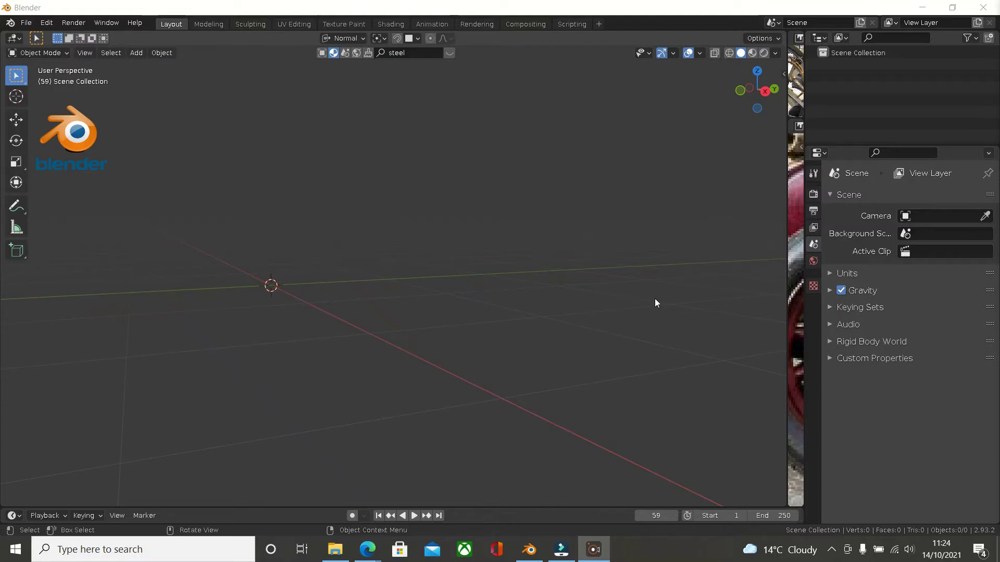
Step: In Right Ortho view, add a 1 m UV sphere with 32 segments and 16 rings at the origin
left_click(238, 417)
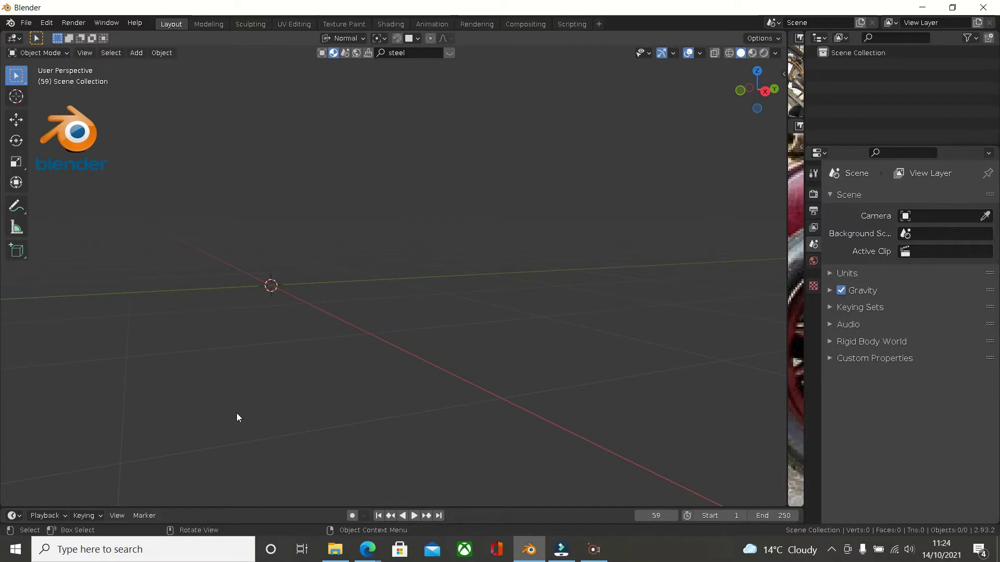
key("KP_3")
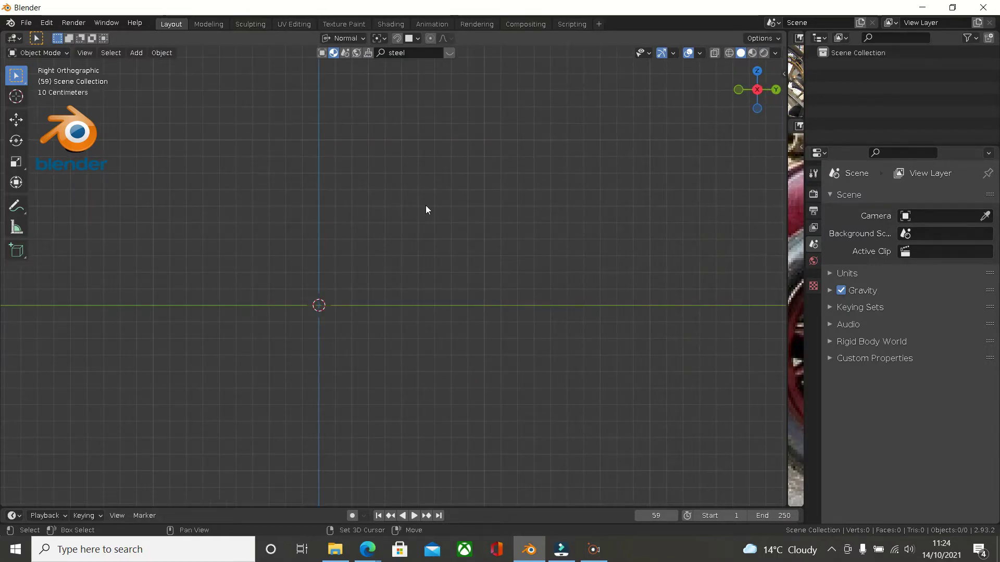
middle_click_drag(426, 210, 454, 177, "shift")
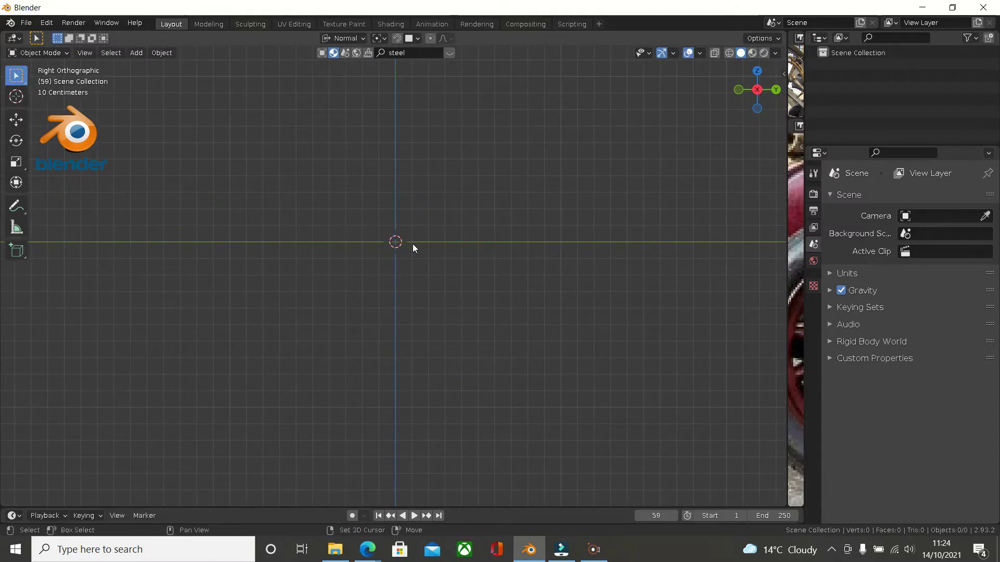
key("shift+a")
mouse_move(414, 248)
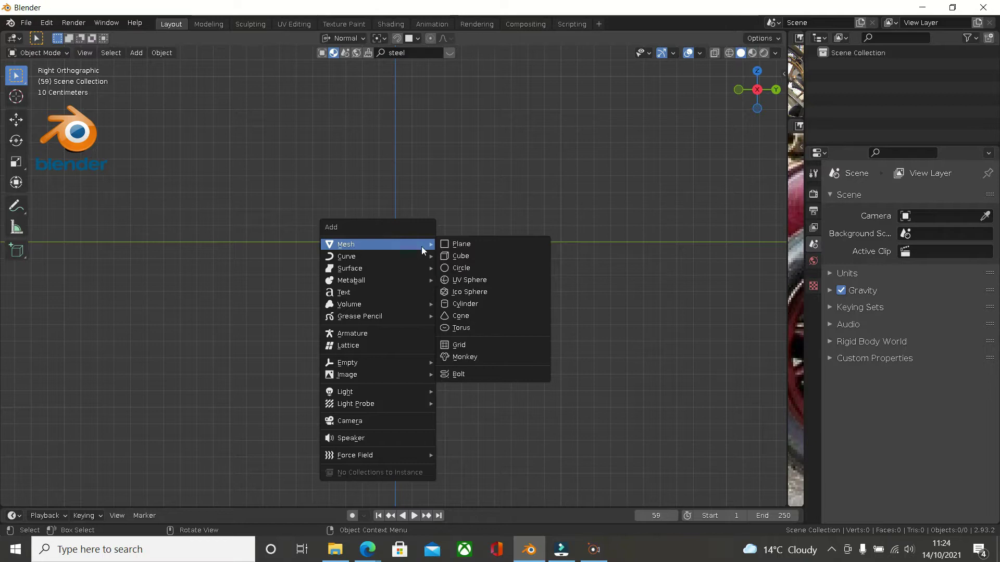
left_click(474, 284)
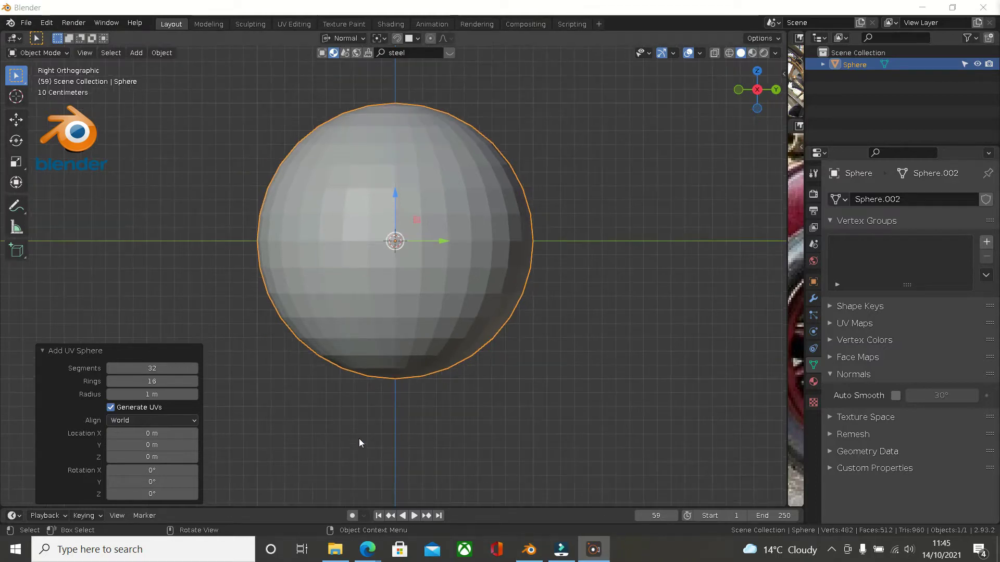
Step: Enter Edit Mode on the sphere and switch the viewport to wireframe shading
left_click(46, 350)
key("Tab")
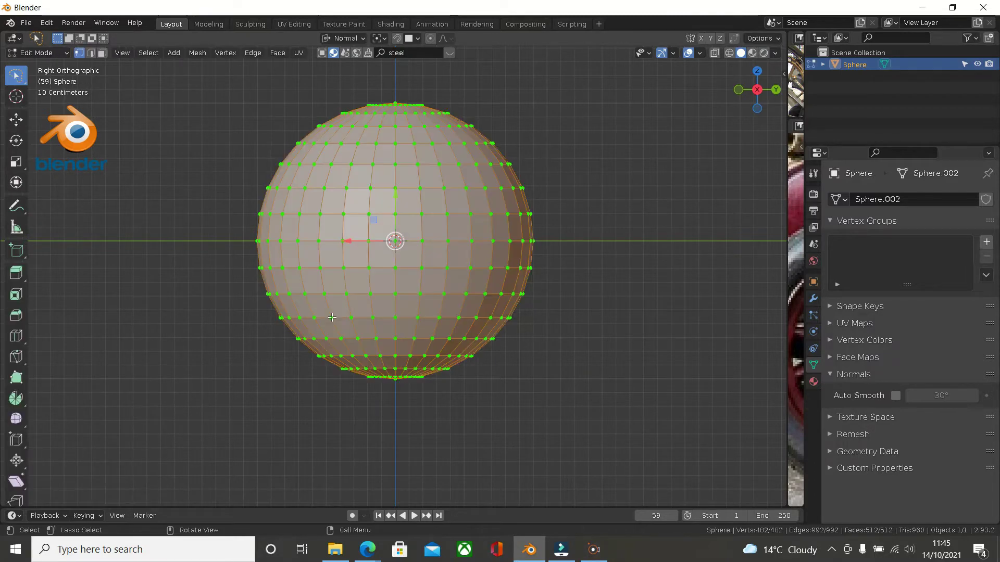
scroll(339, 316, "up", 1)
scroll(341, 316, "down", 2)
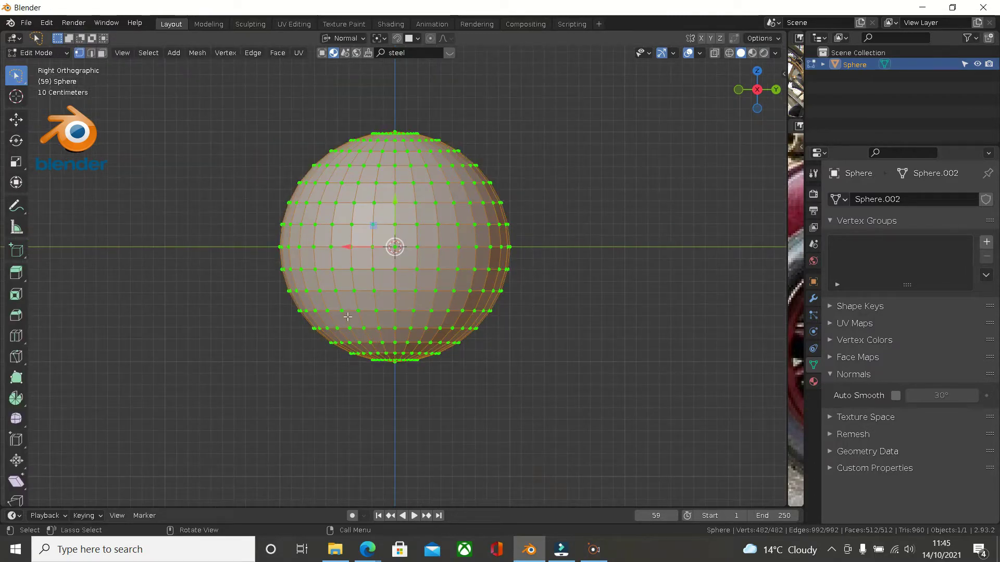
key("z")
left_click(244, 320)
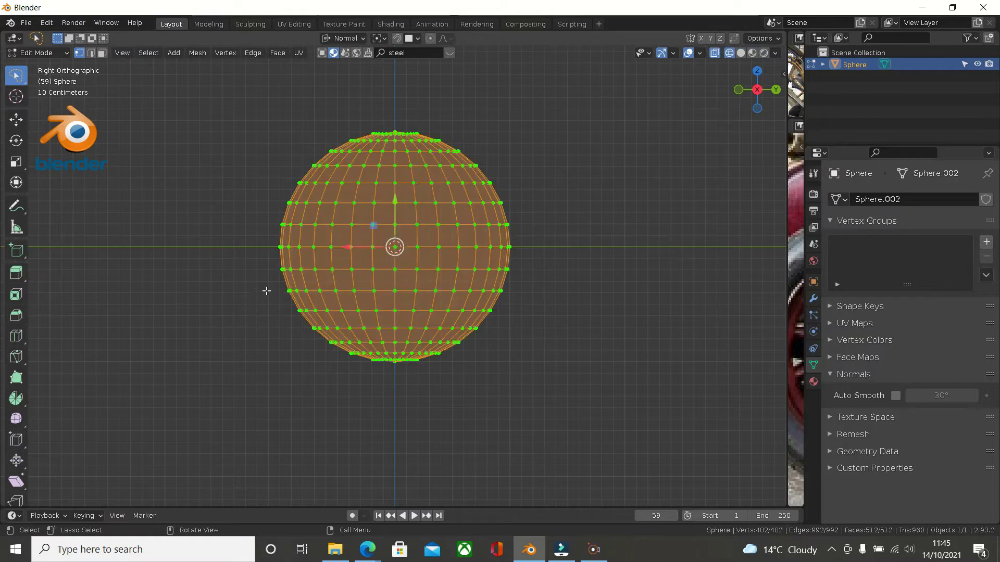
Step: Box-select the sphere's lower-half vertices and delete them, leaving an open hemisphere
left_click(260, 269)
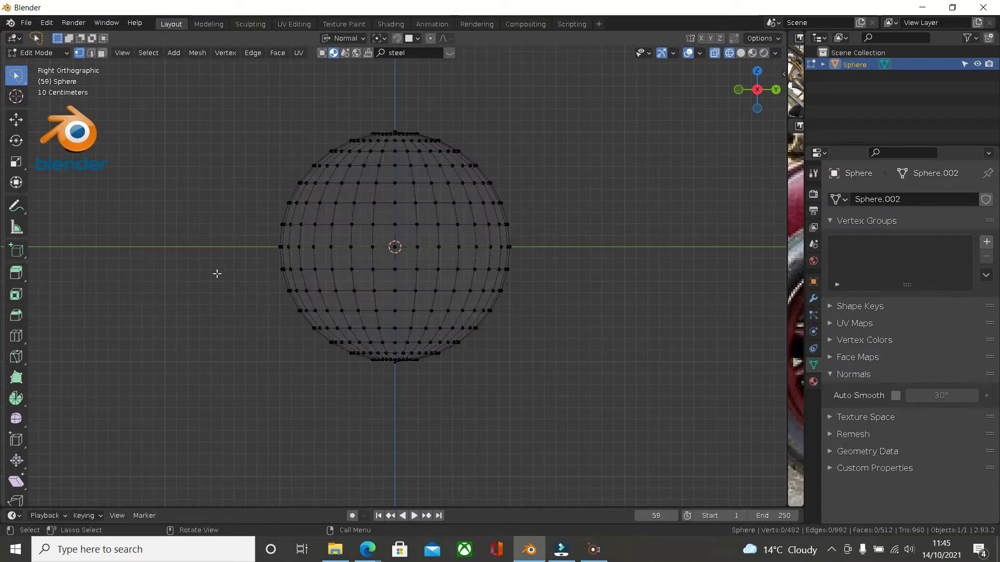
key("b")
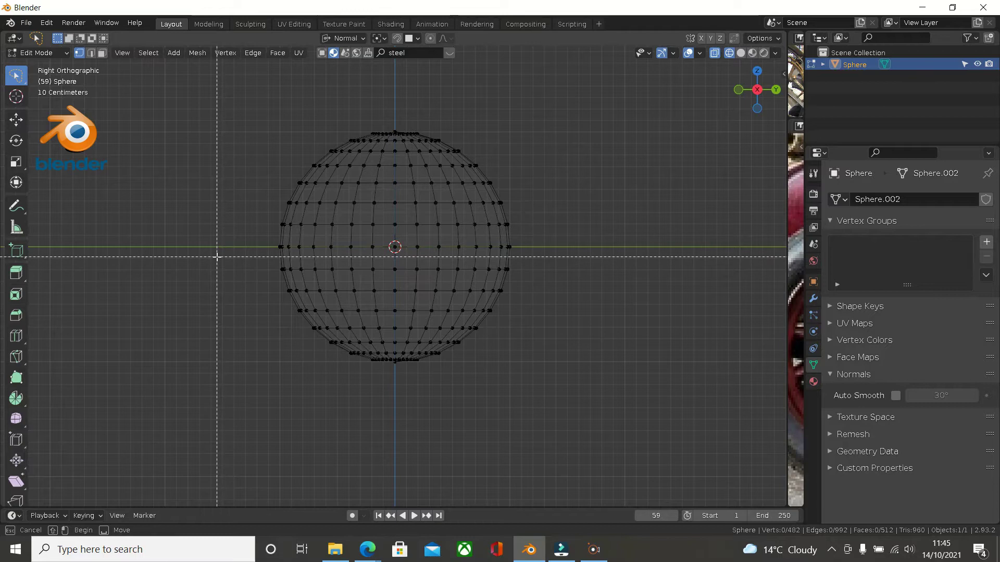
left_click_drag(217, 257, 563, 390)
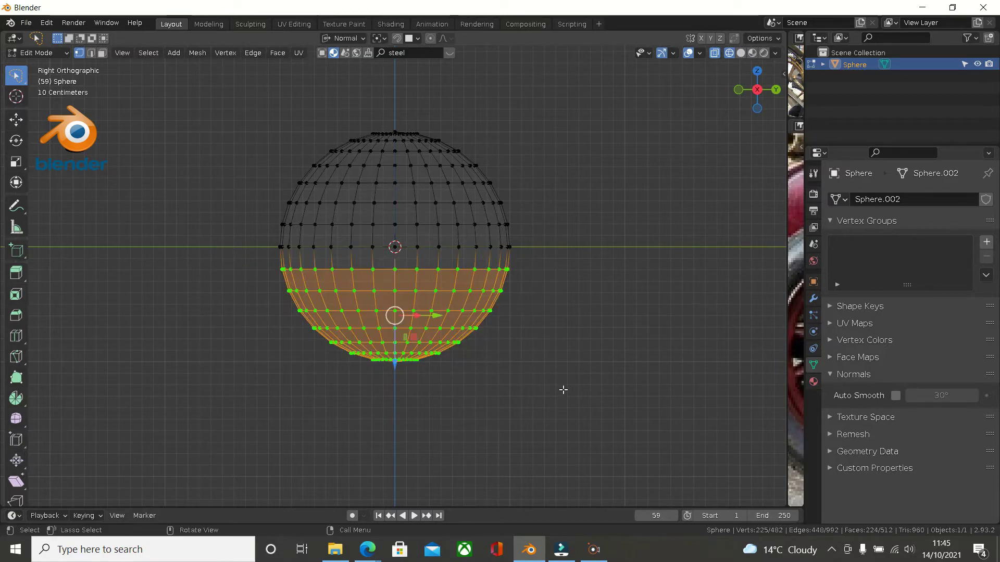
key("x")
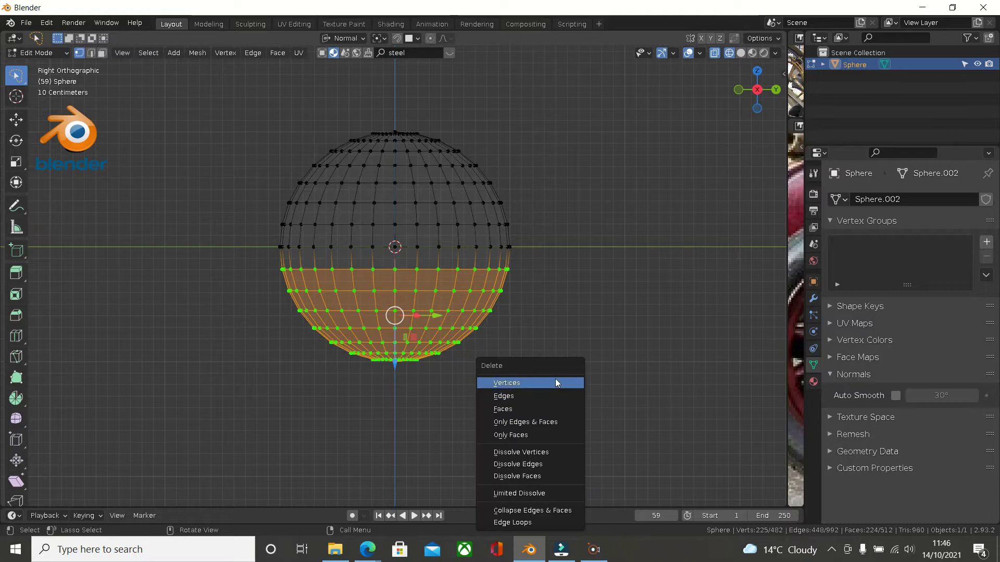
left_click(555, 382)
scroll(452, 309, "down", 1)
scroll(451, 311, "up", 2)
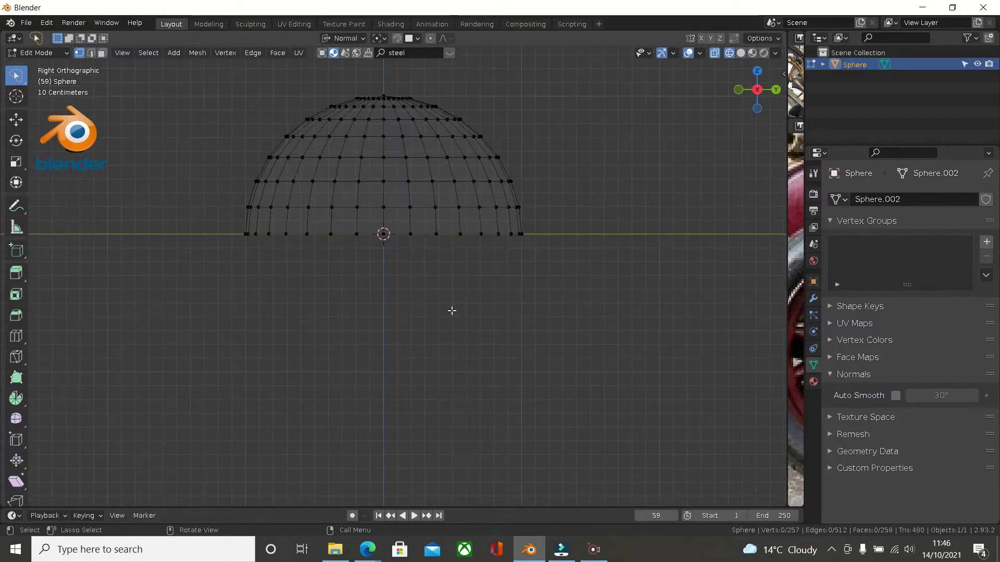
Step: Return to Object Mode with Solid shading and apply Shade Smooth to the dome
key("Tab")
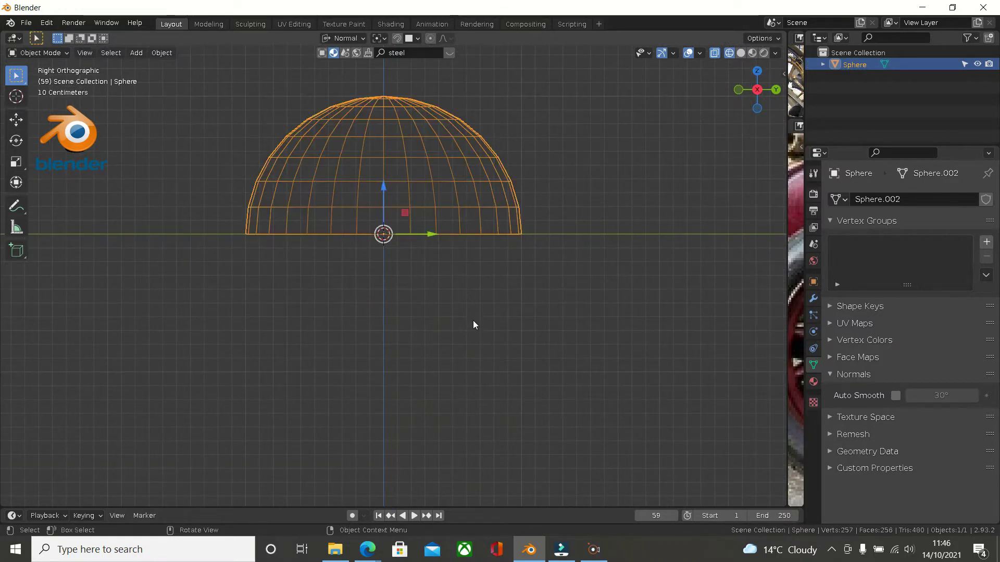
key("z")
left_click(544, 326)
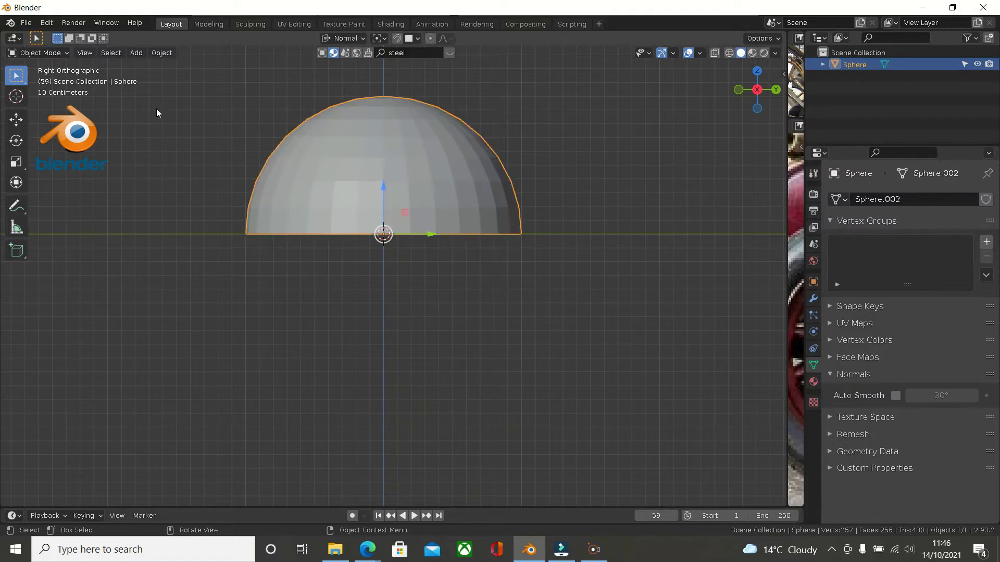
left_click(167, 53)
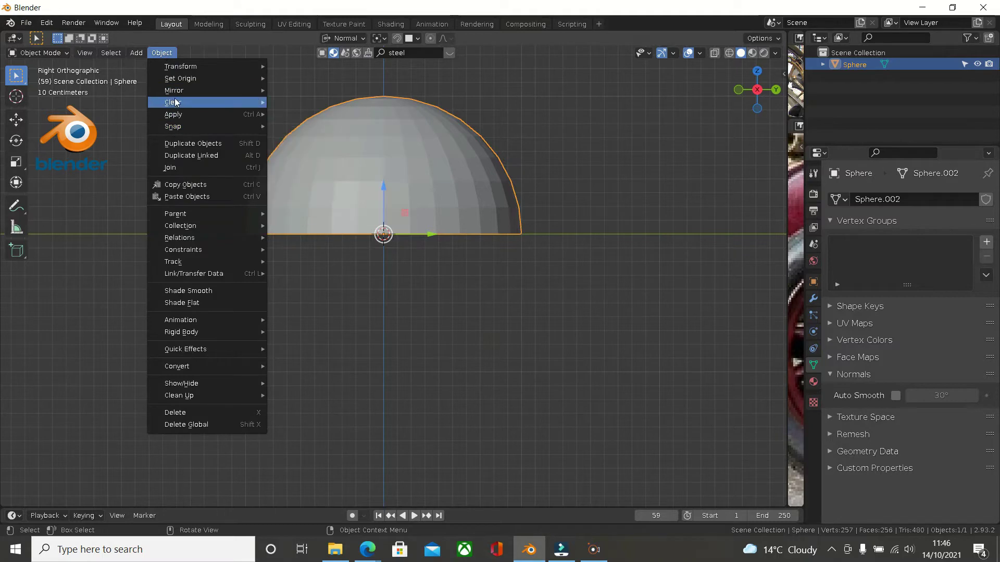
left_click(183, 292)
middle_click_drag(272, 285, 281, 305)
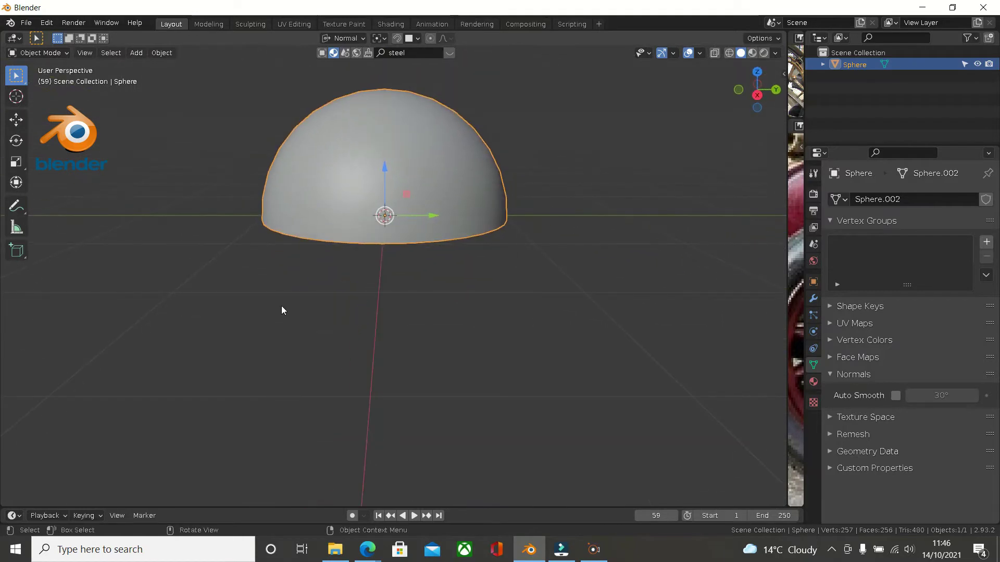
key("KP_3")
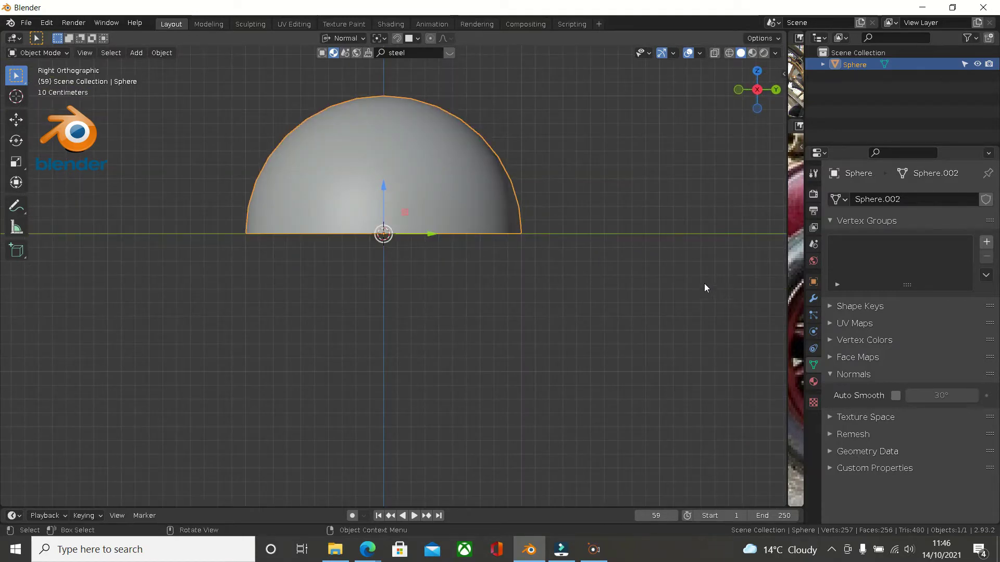
Step: Rename the Sphere object to GUIDE
left_click(815, 305)
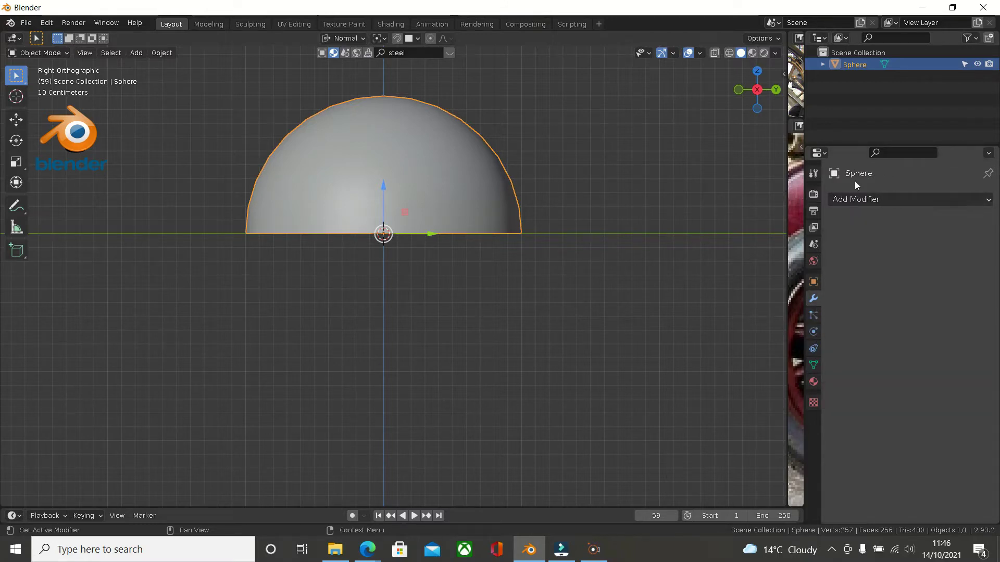
double_click(854, 64)
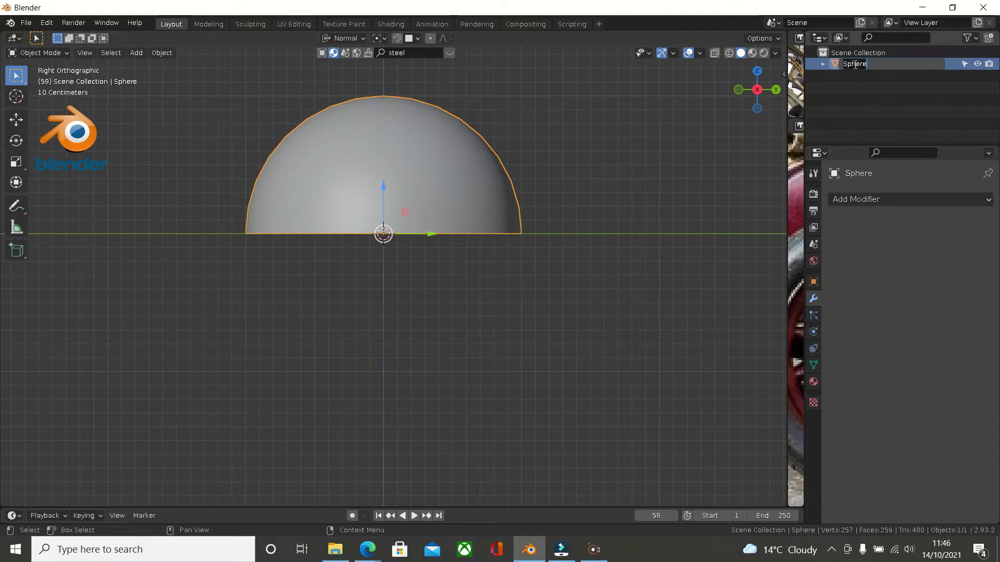
type("GUIDE")
key("Return")
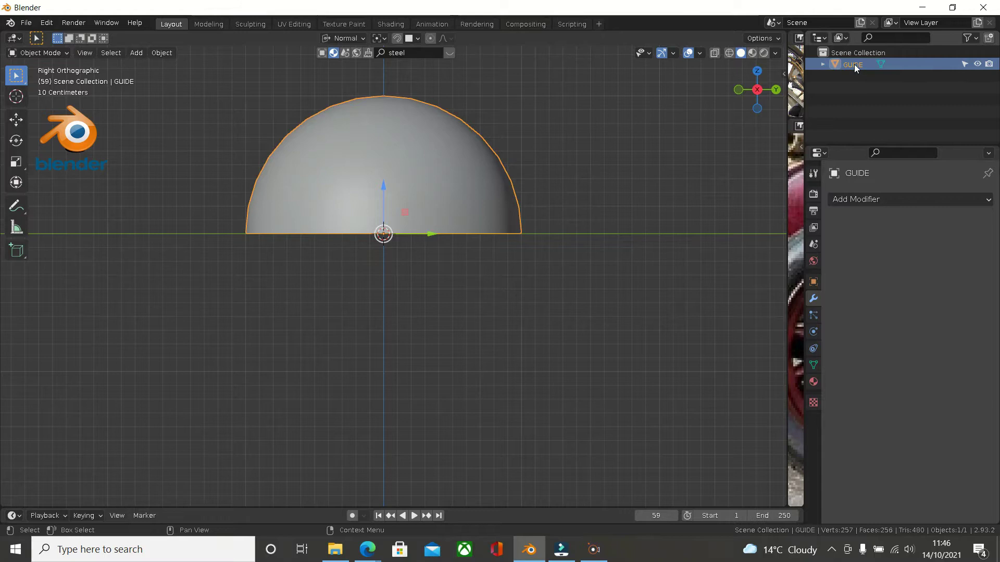
Step: Add a Subdivision Surface modifier with viewport and render levels both set to 4
left_click(860, 202)
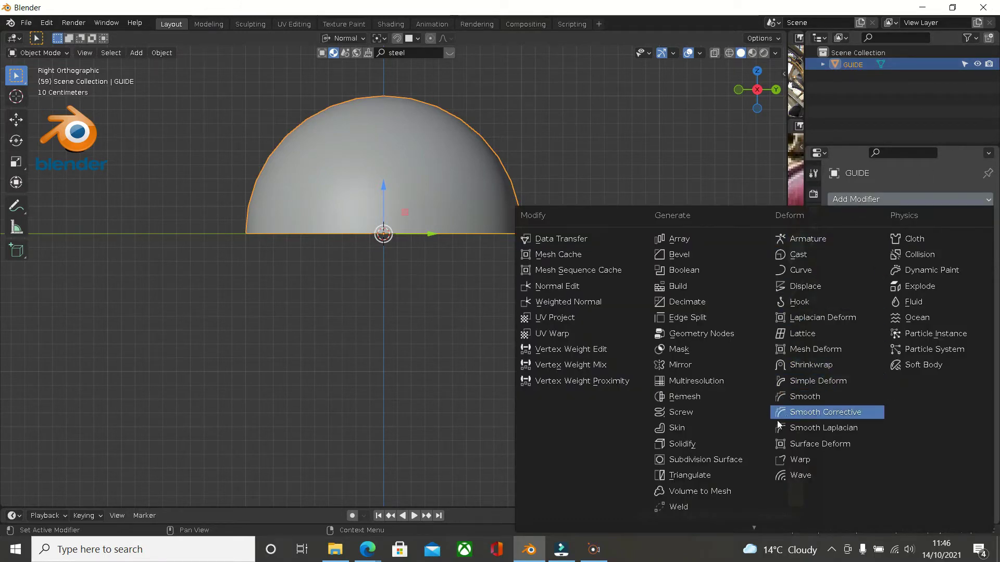
left_click(708, 458)
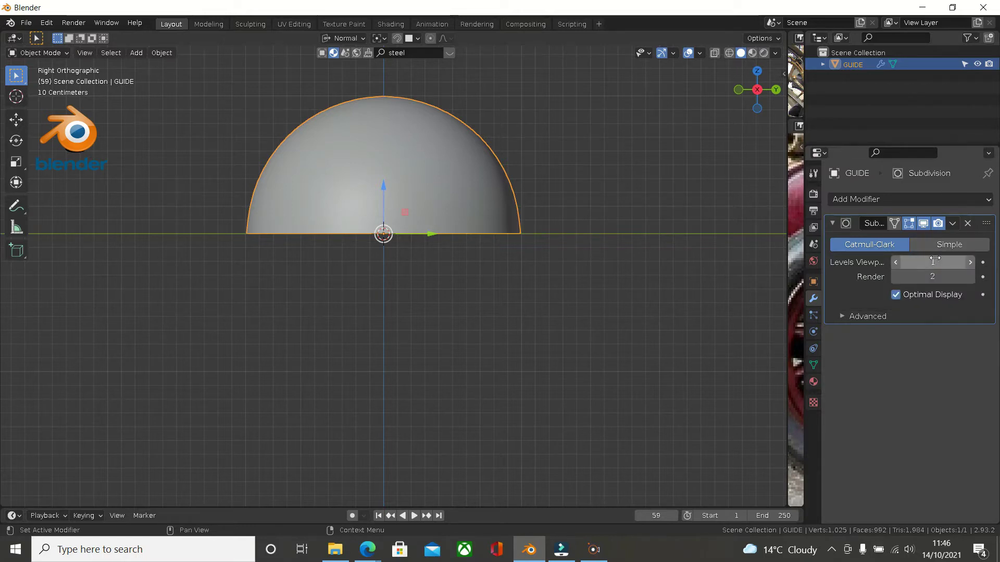
left_click(969, 265)
left_click(969, 262)
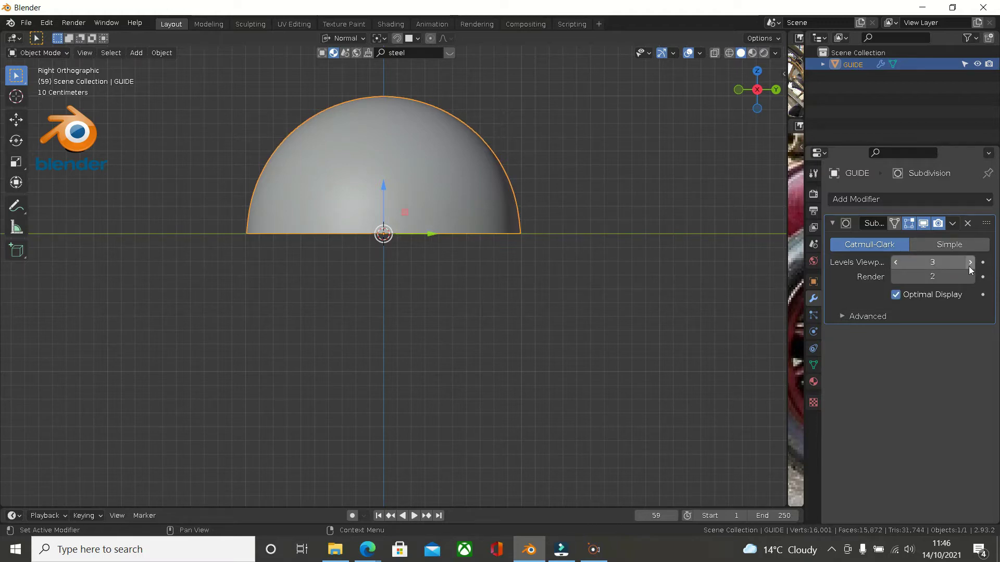
left_click(969, 264)
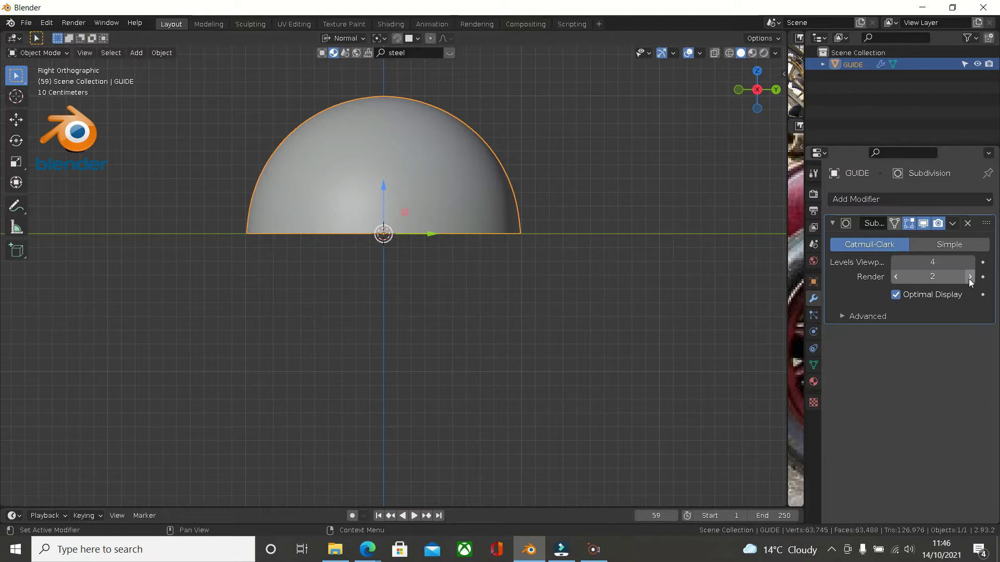
left_click(969, 277)
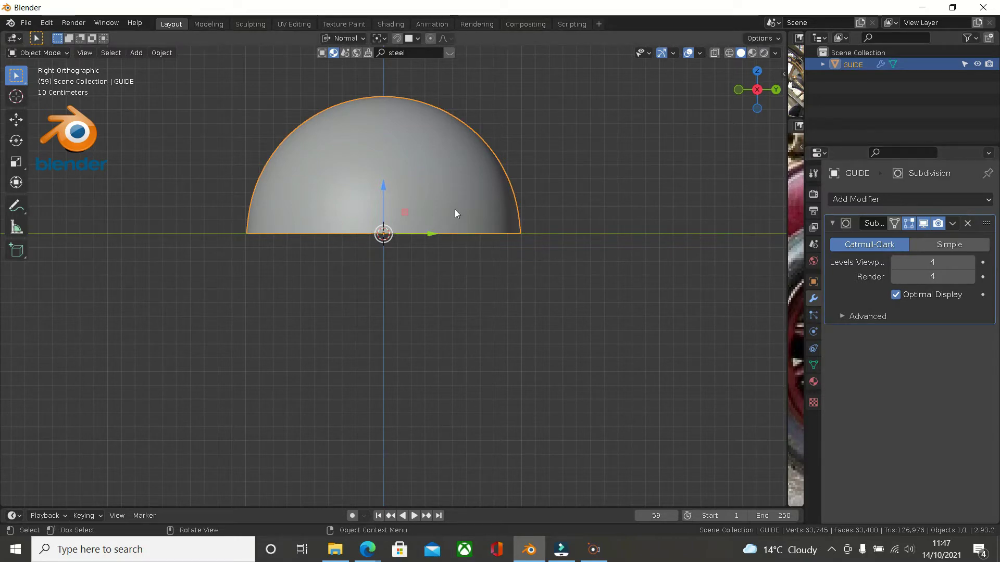
Step: Duplicate GUIDE in place as GUIDE.001, hide the original GUIDE, and select the copy
key("shift+d")
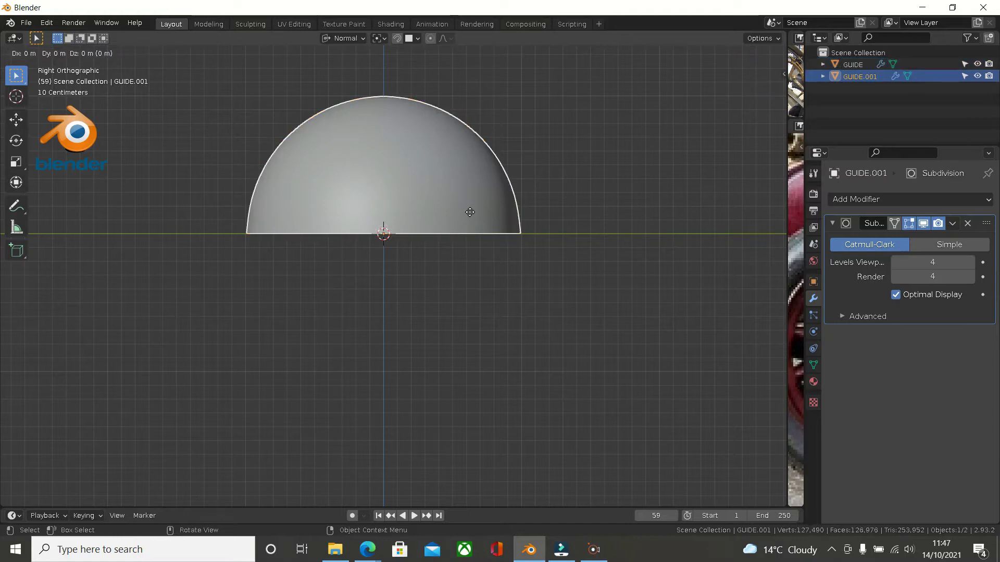
right_click(470, 212)
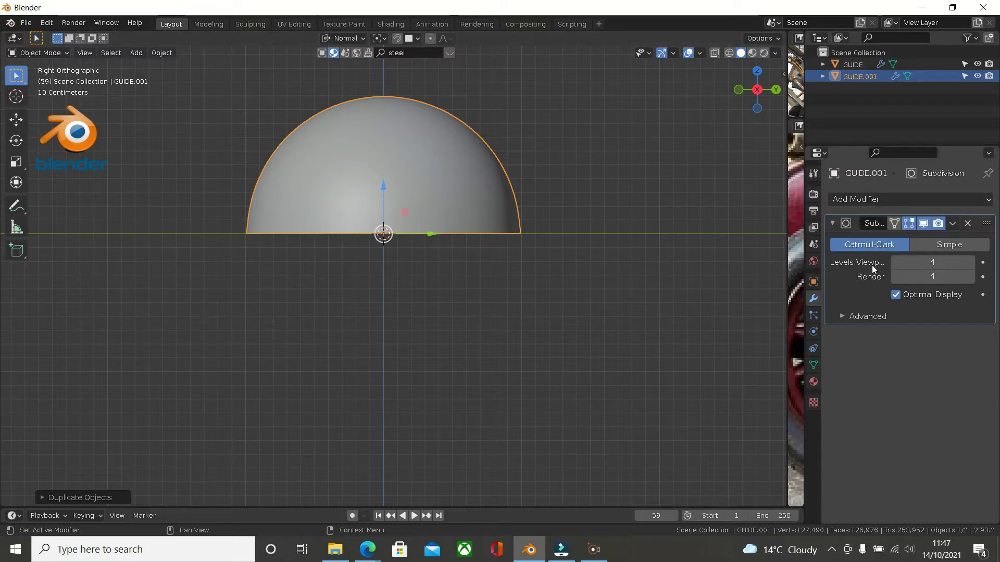
left_click(857, 62)
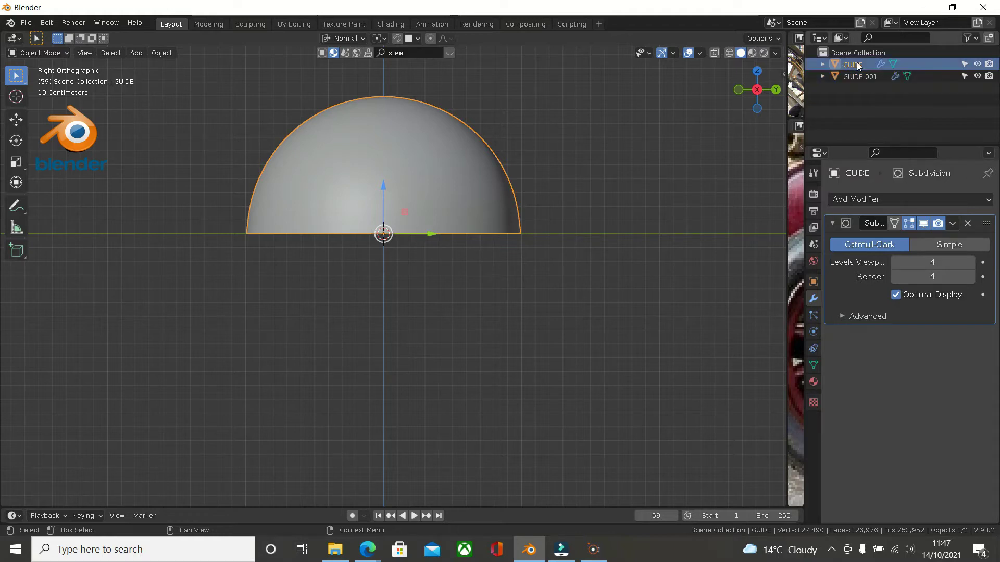
left_click(977, 64)
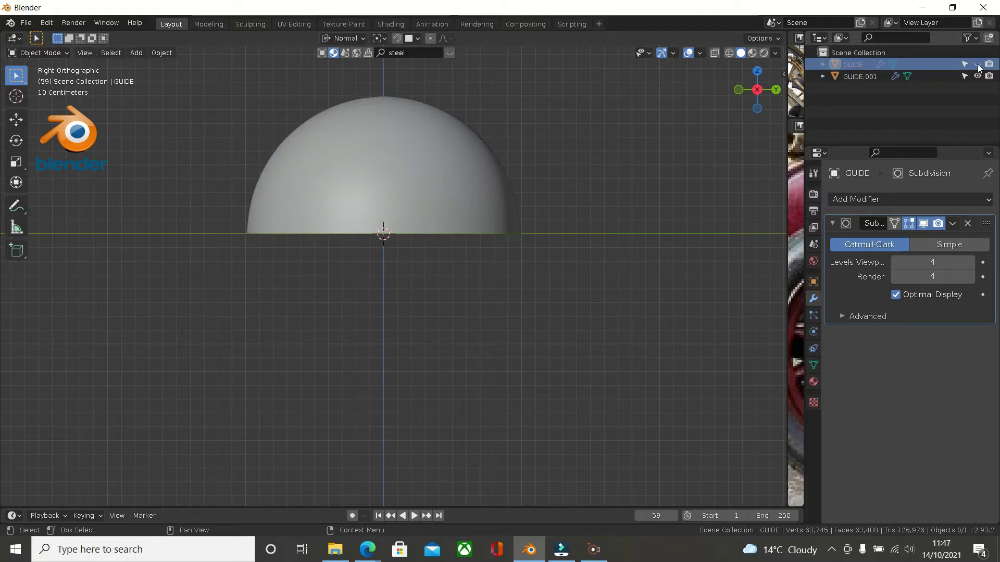
left_click(387, 143)
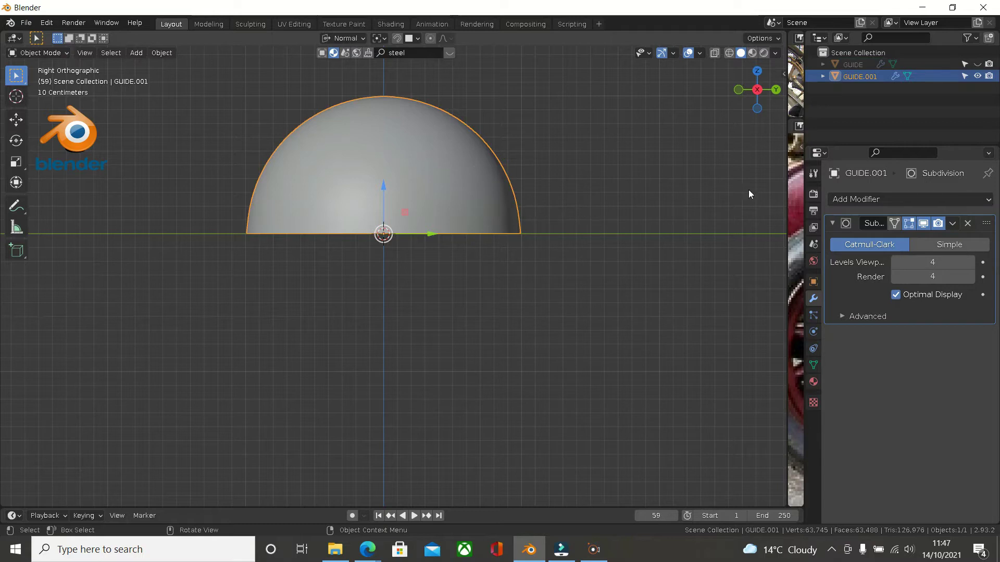
Step: Add a Shrinkwrap modifier to GUIDE.001 with GUIDE as its target object
left_click(873, 200)
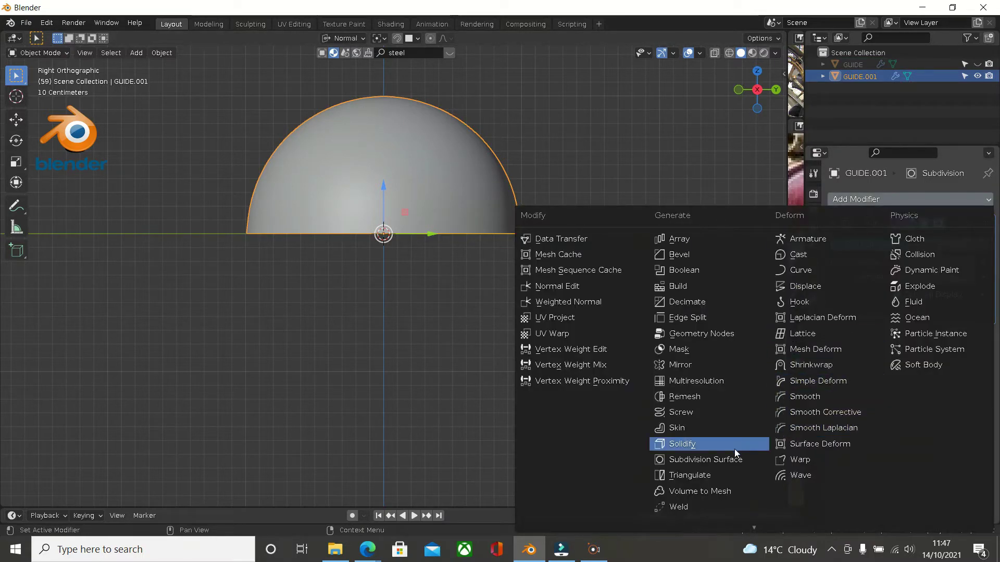
left_click(804, 364)
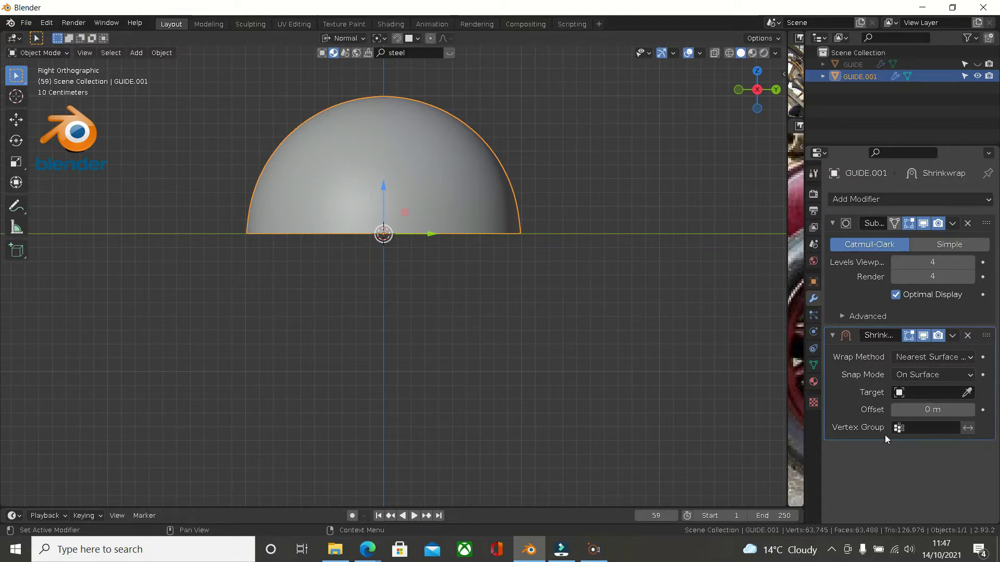
left_click(909, 396)
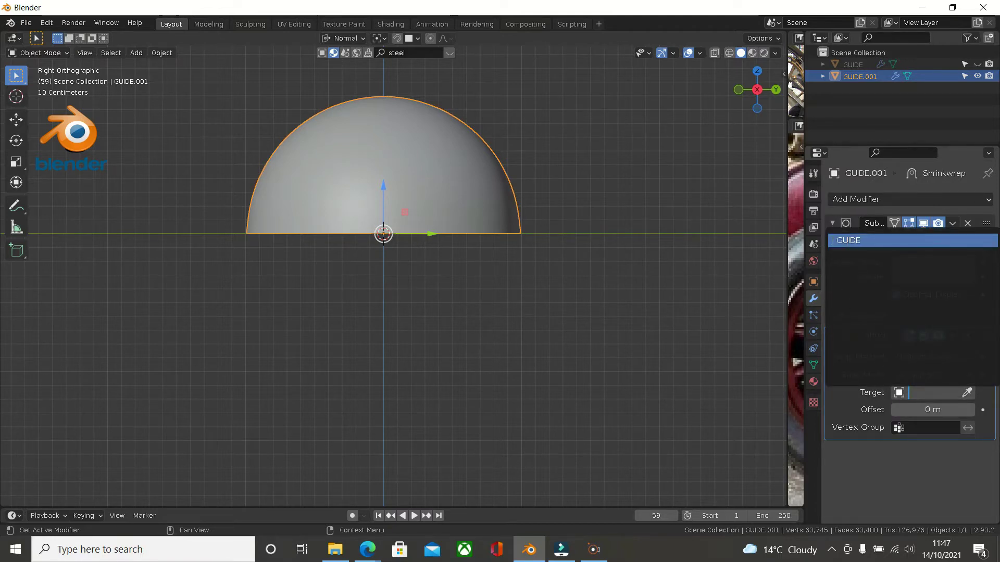
left_click(846, 242)
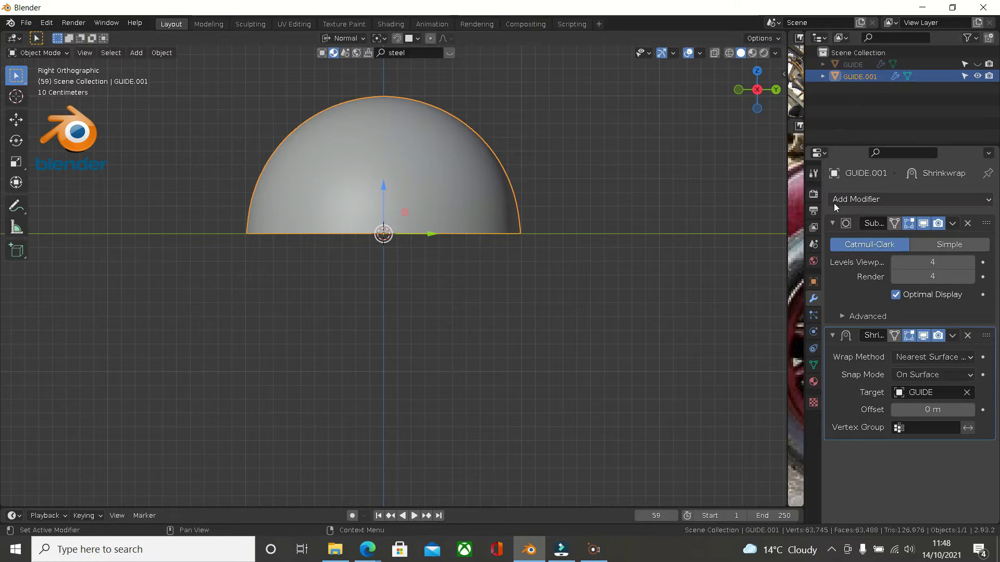
Step: Rename GUIDE.001 to MAIN
double_click(866, 76)
type("M")
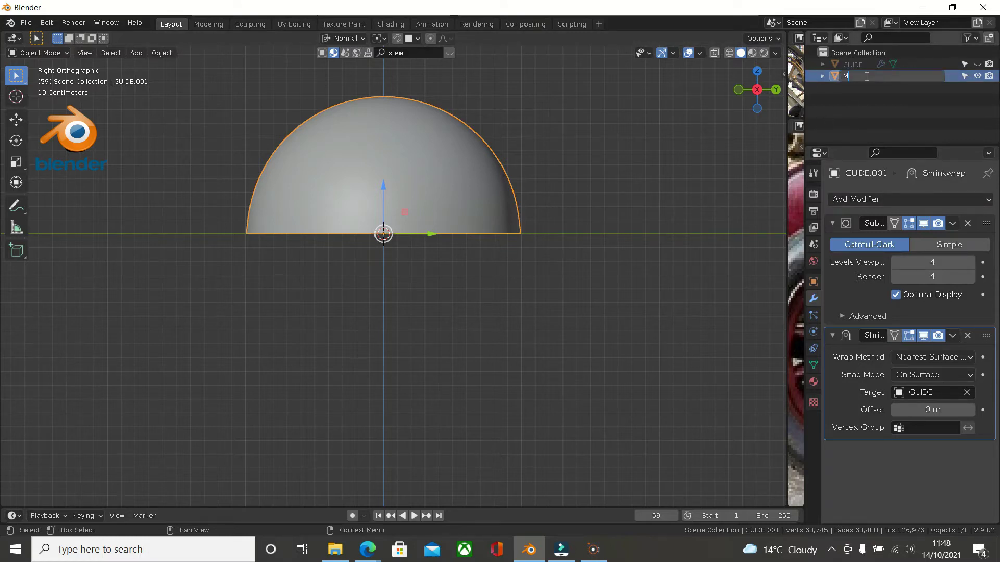
type("AIN")
key("Return")
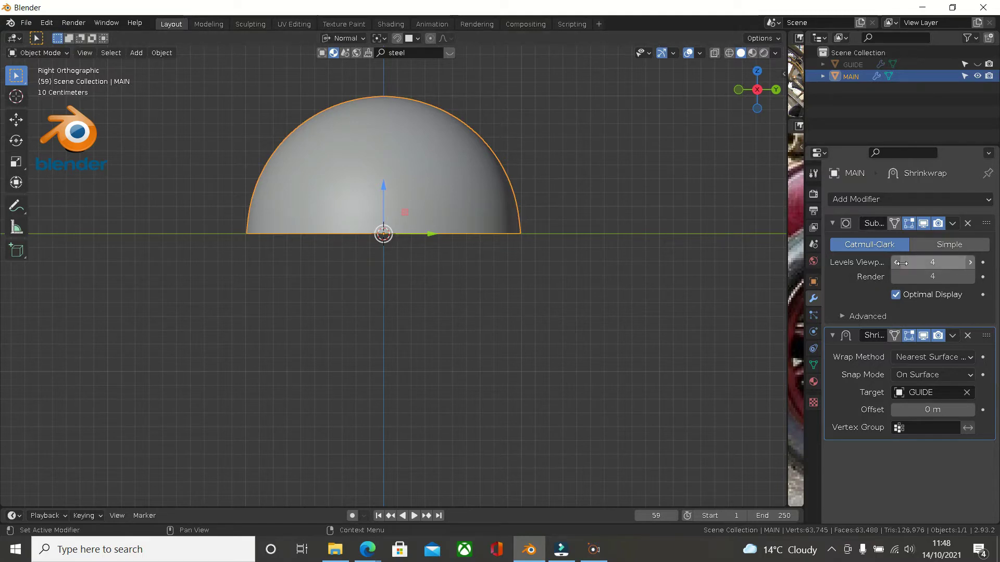
Step: Lower MAIN's Subdivision levels to 2 for viewport and 3 for render
left_click(893, 265)
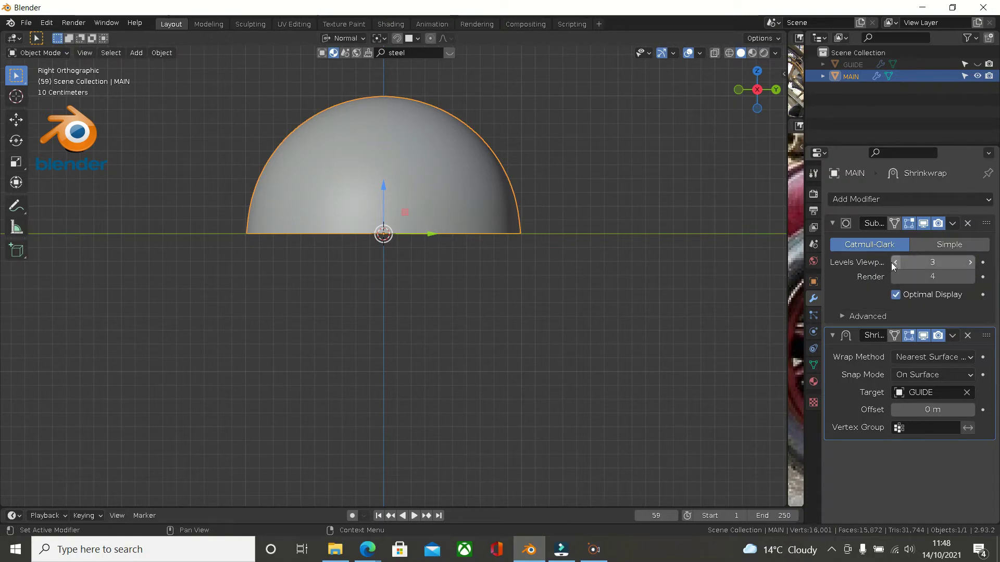
left_click(894, 265)
left_click(897, 279)
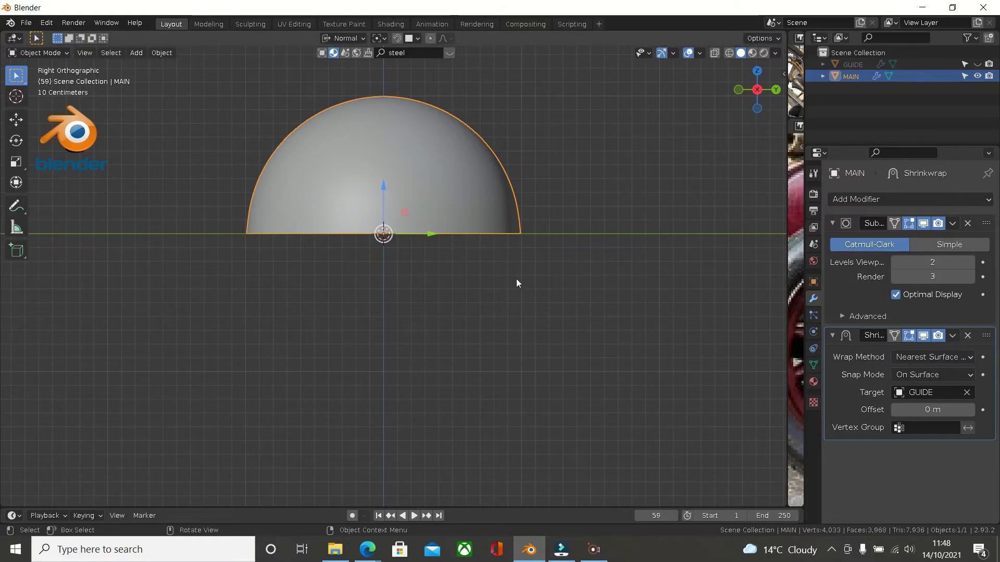
Step: Enter Edit Mode on MAIN and select all 257 vertices
key("Tab")
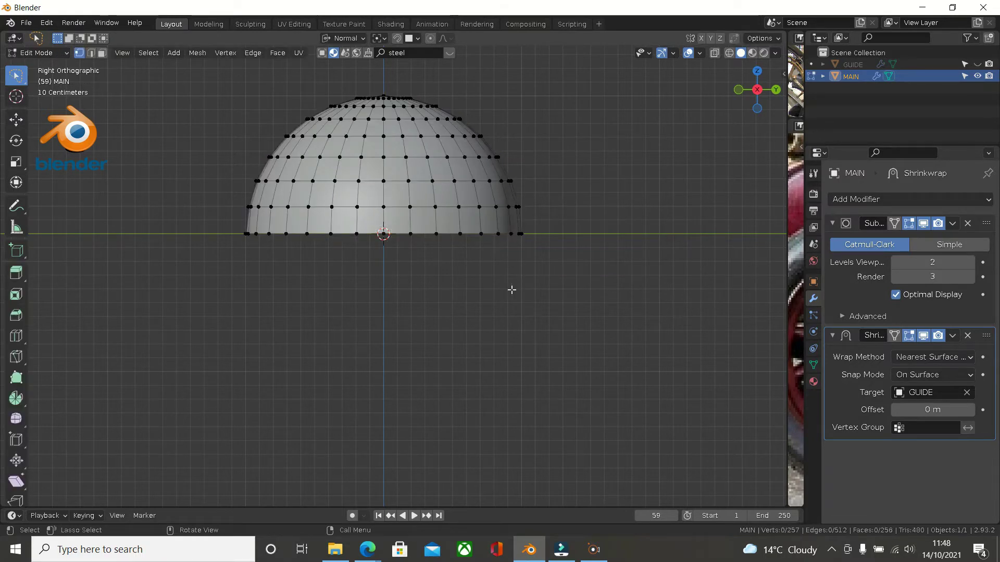
key("a")
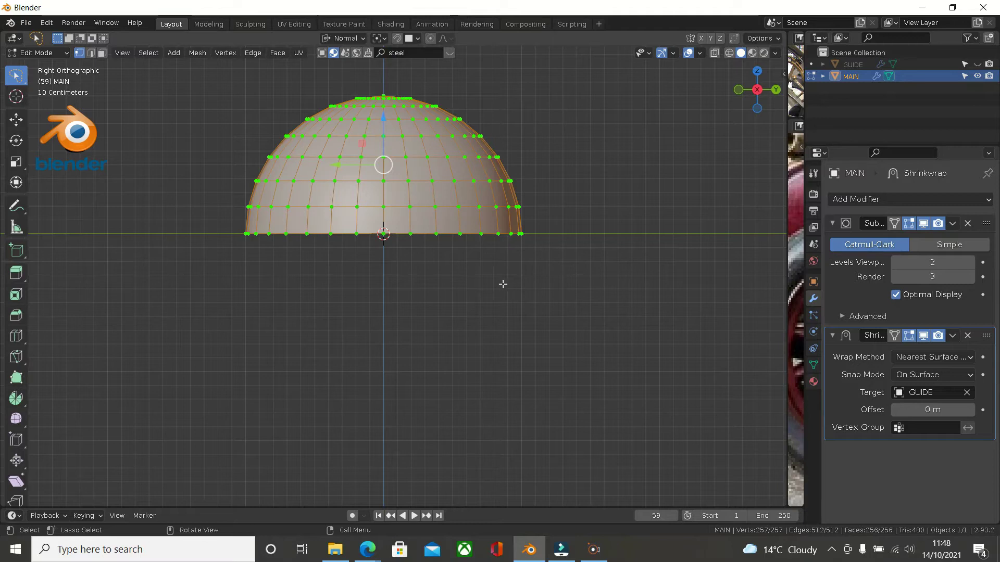
middle_click_drag(503, 284, 474, 313)
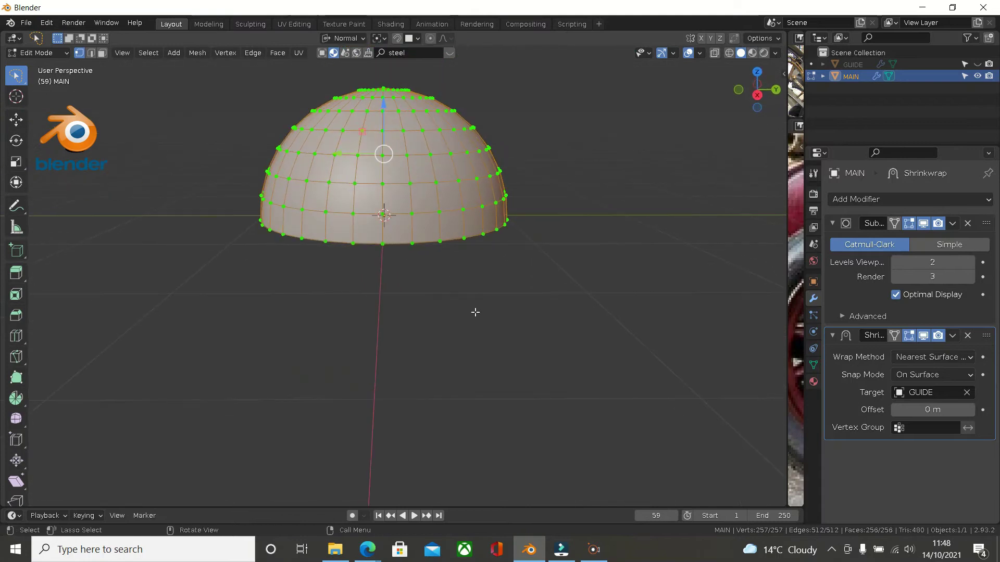
left_click(907, 430)
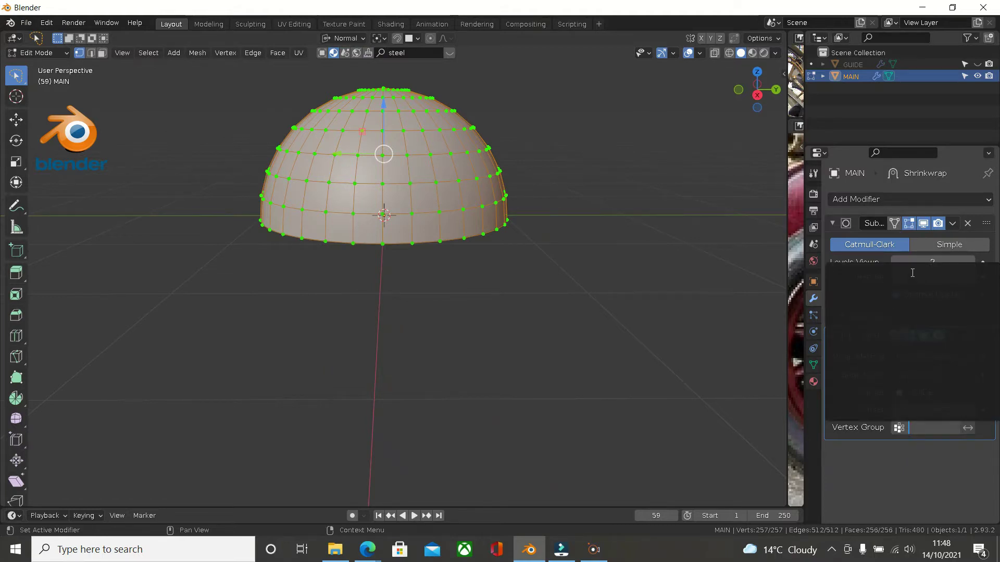
key("Escape")
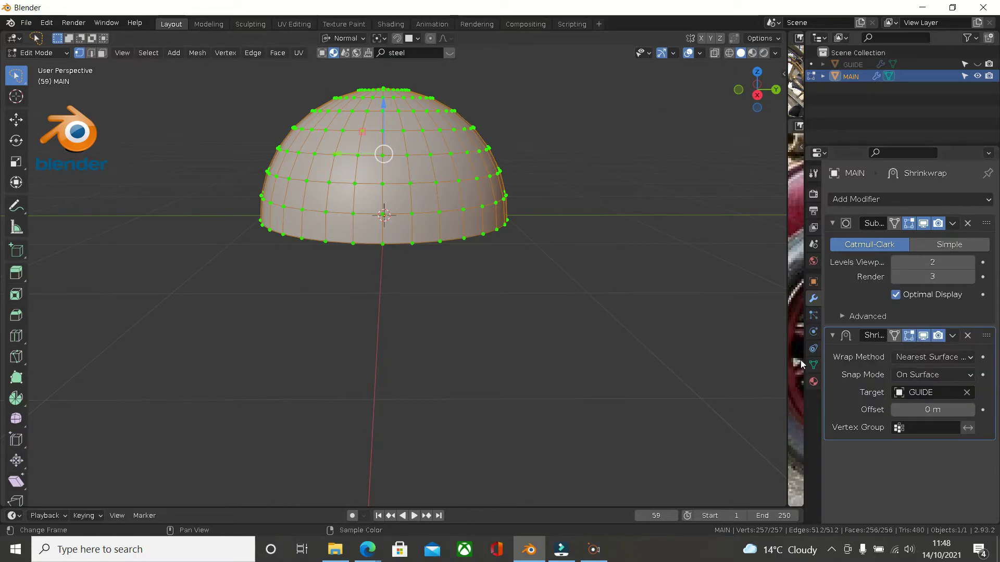
Step: Create a vertex group named Group on MAIN, assign all vertices, and verify by reselecting it
left_click(812, 365)
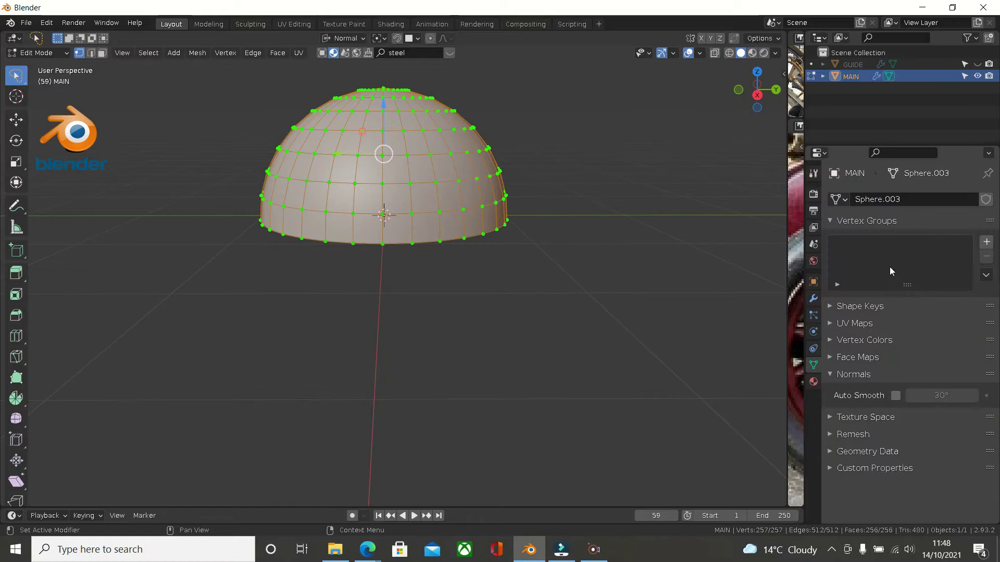
left_click(988, 243)
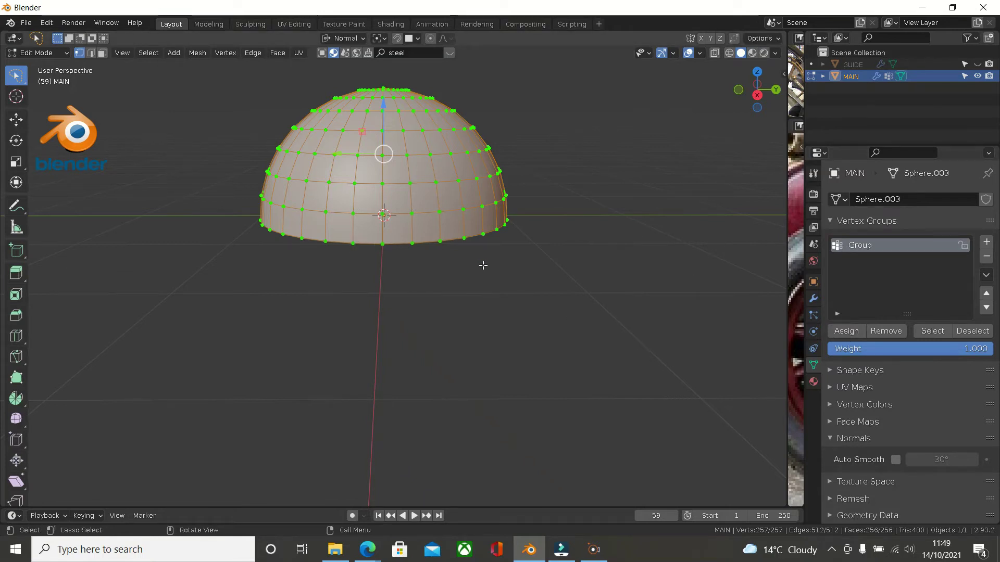
left_click(849, 332)
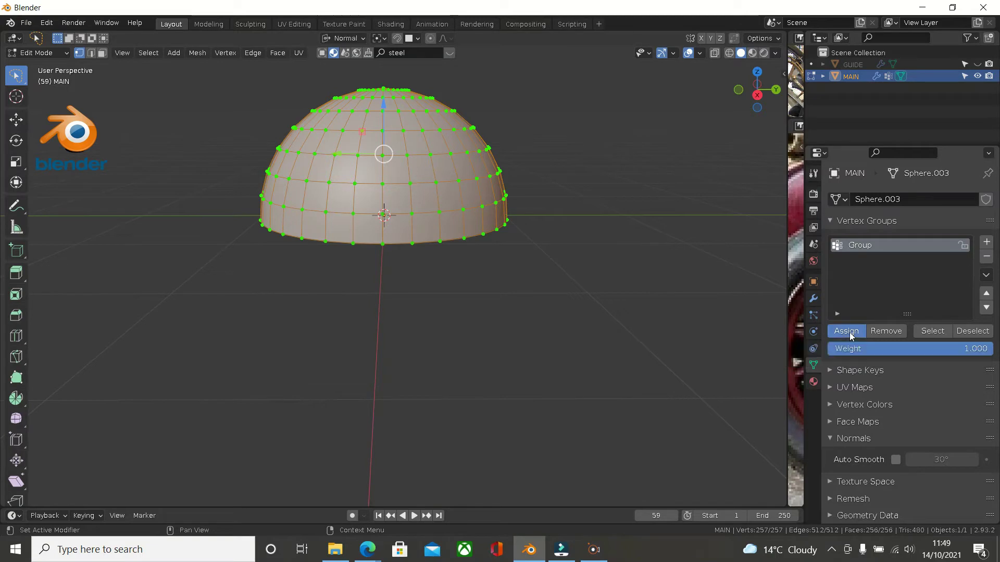
key("alt+a")
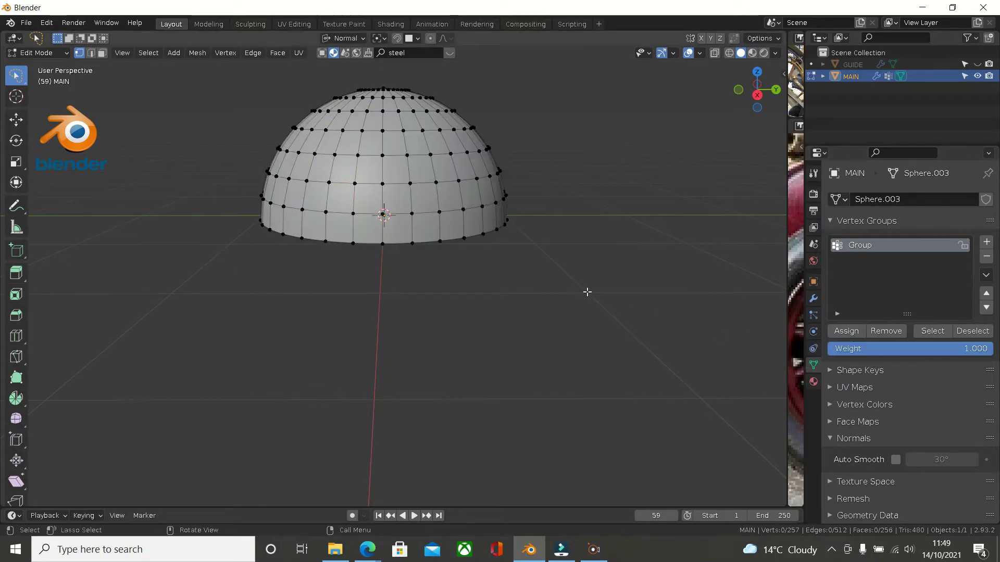
left_click(932, 332)
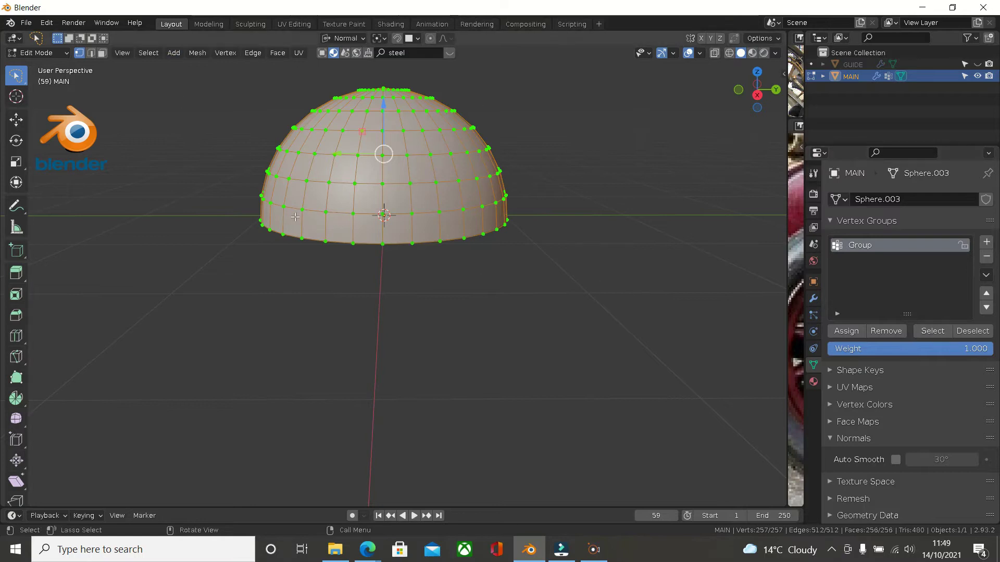
middle_click_drag(313, 224, 365, 208)
key("KP_3")
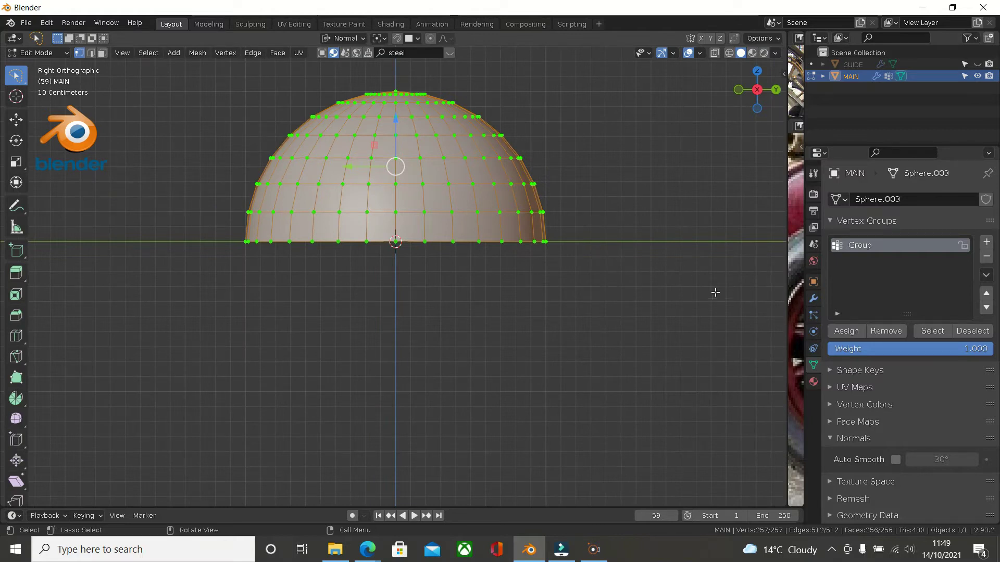
Step: Select MAIN's bottom edge ring in top view and set the pivot to Bounding Box Center
key("alt+a")
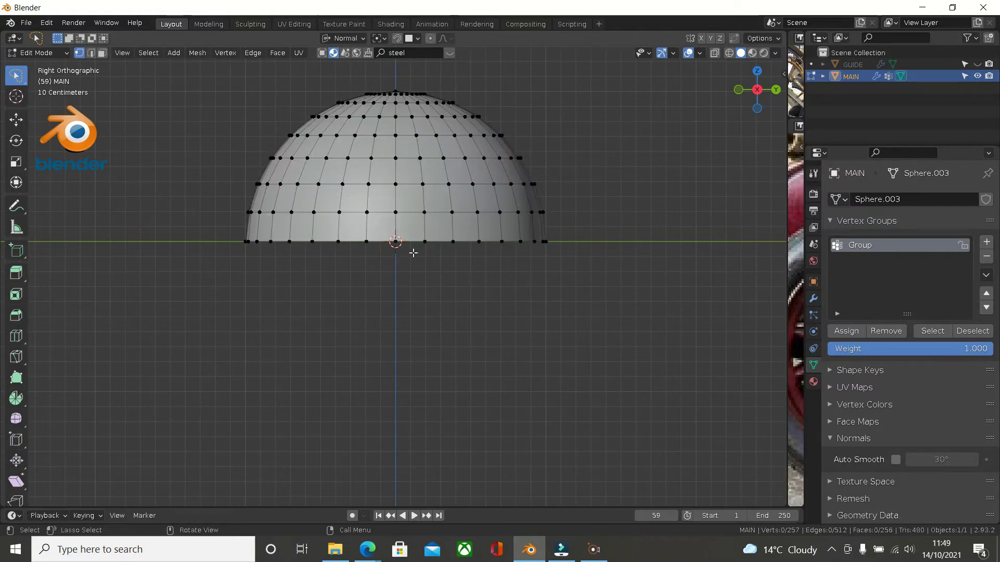
left_click(413, 246, "alt")
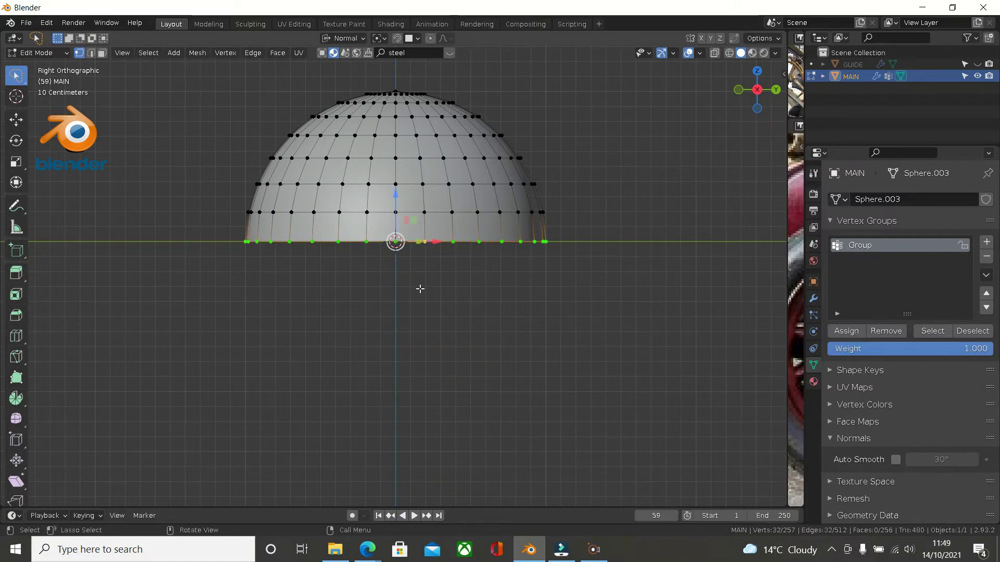
scroll(428, 262, "up", 1)
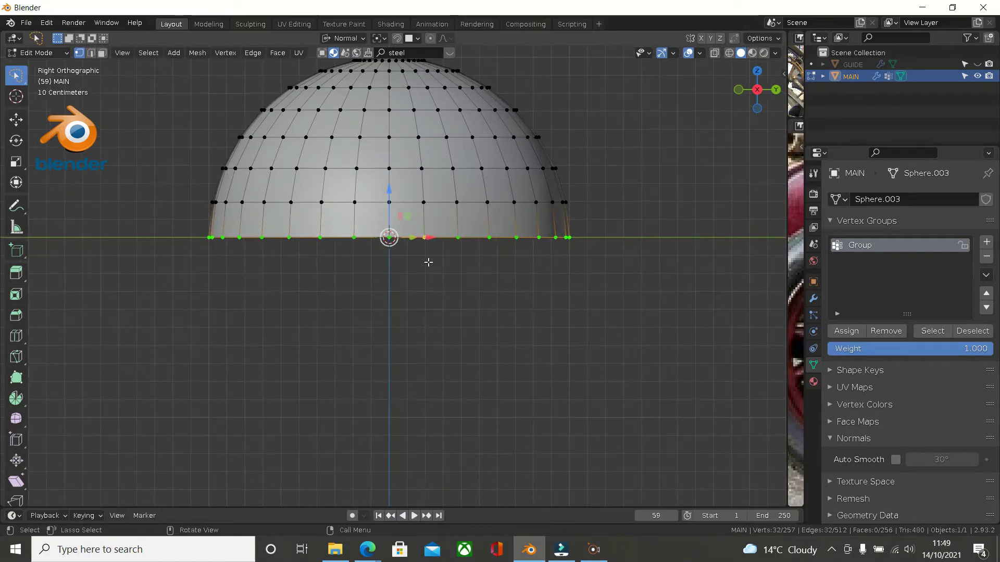
key("KP_7")
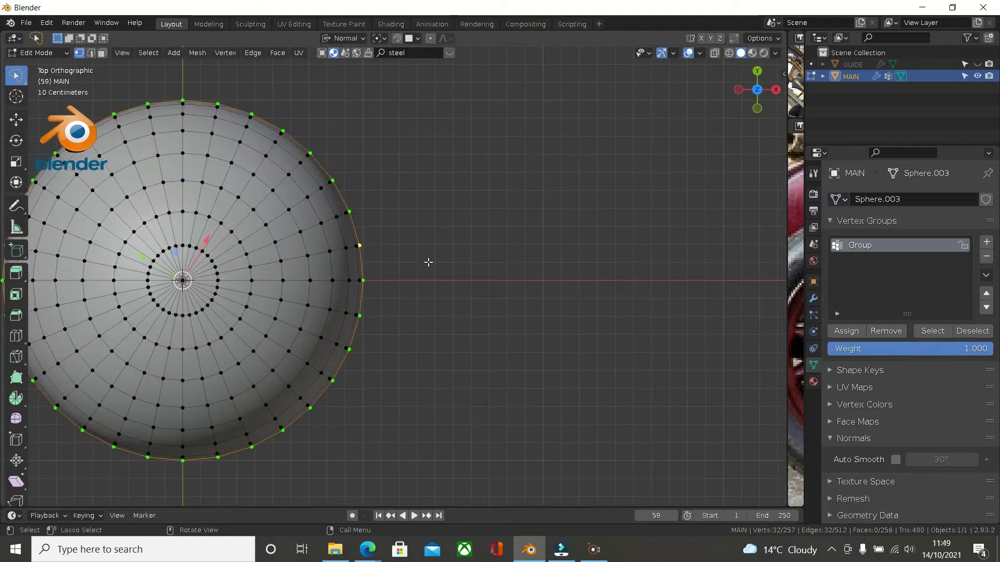
middle_click_drag(421, 263, 592, 264, "shift")
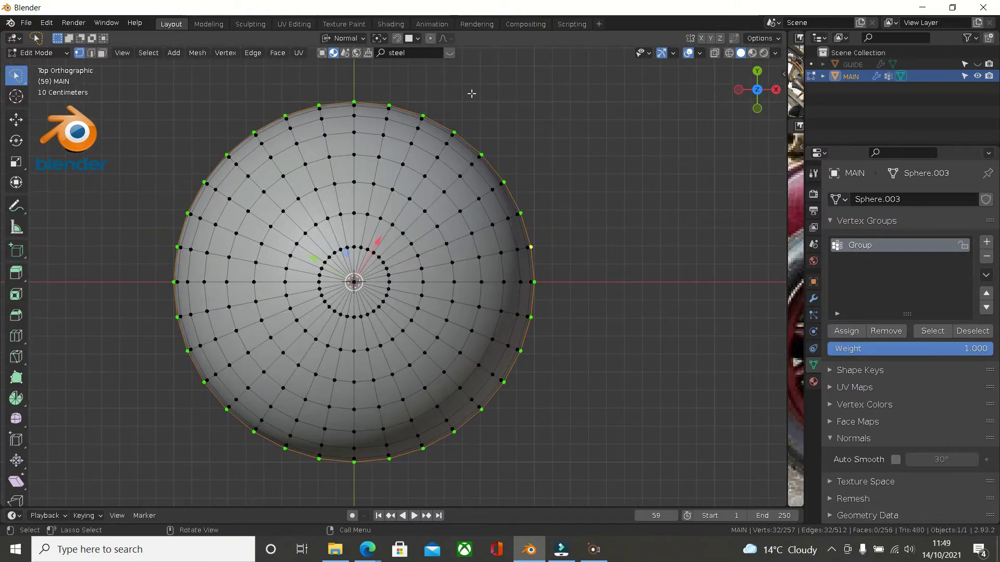
left_click(378, 39)
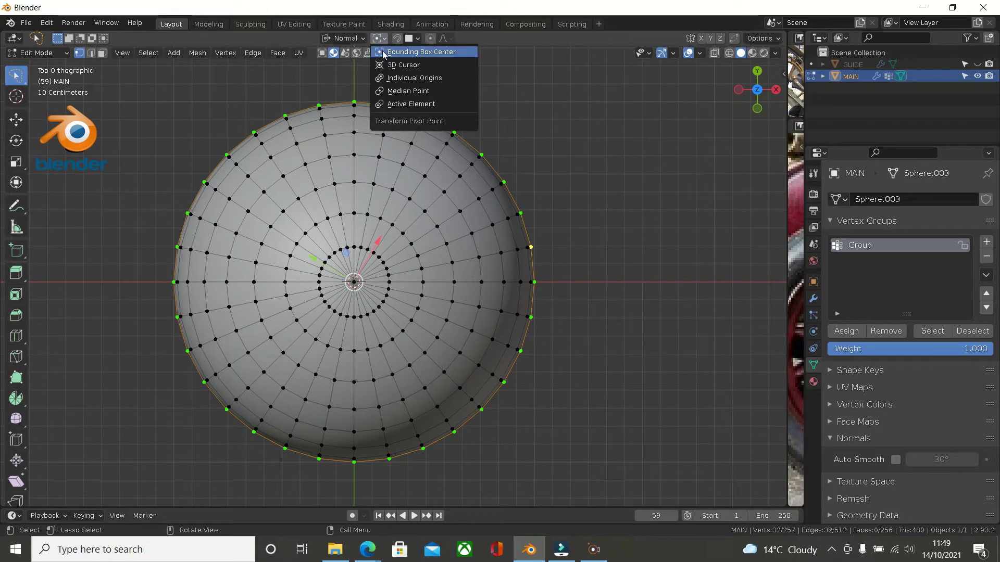
left_click(383, 53)
Step: Scale the bottom ring outward by 1.15 and return to Object Mode
key("s")
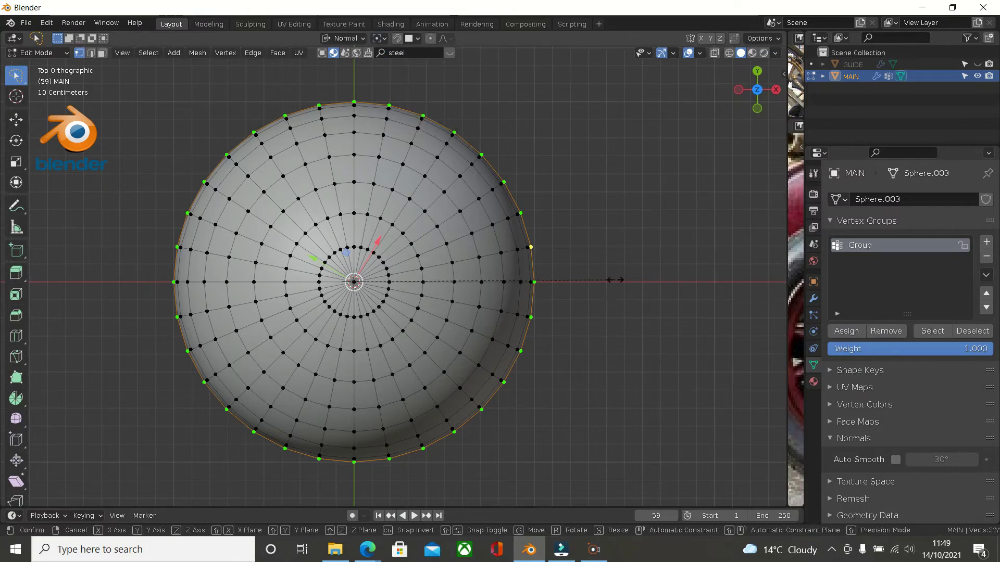
left_click(654, 290)
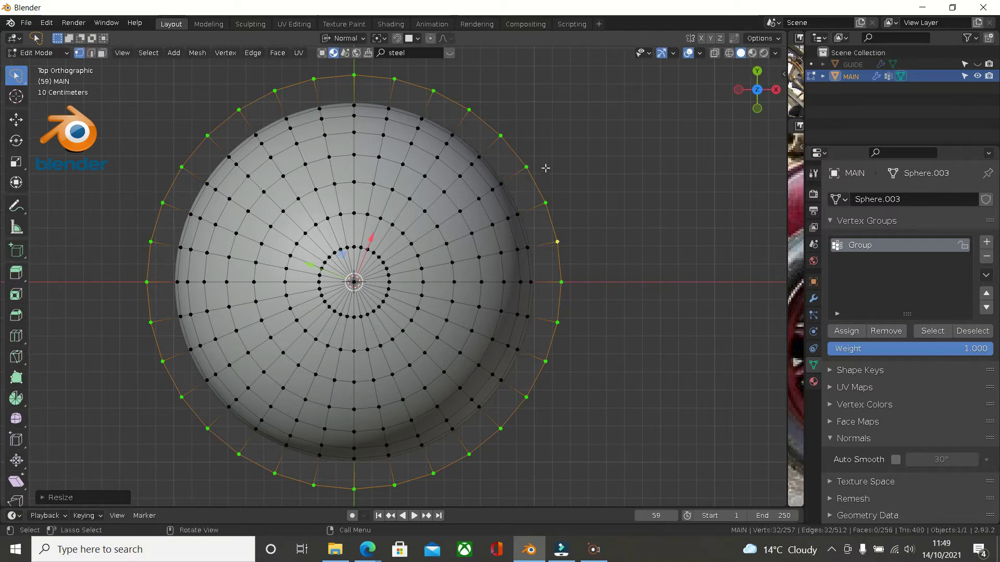
middle_click_drag(415, 208, 373, 106)
middle_click_drag(375, 270, 427, 222)
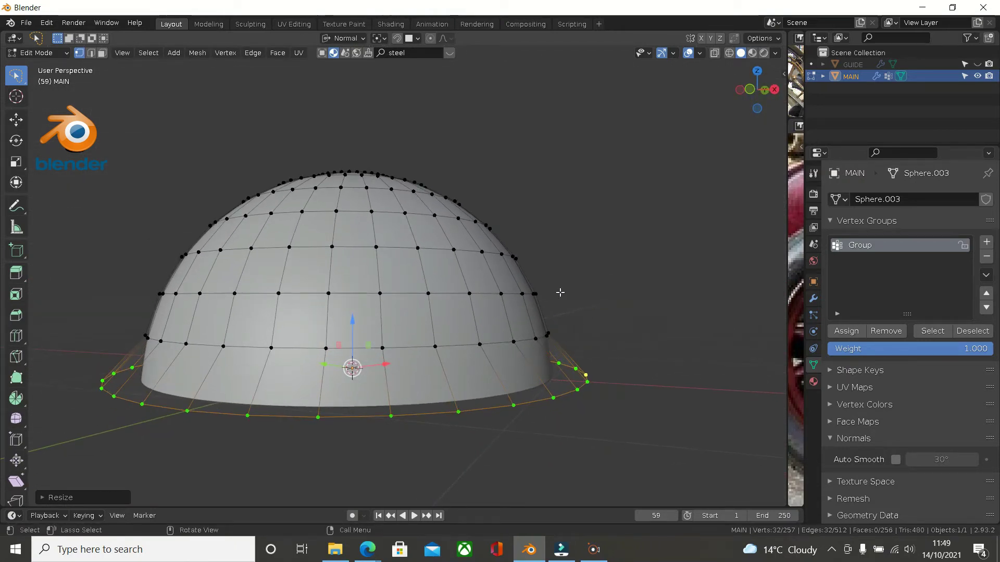
key("Tab")
Step: Back in Edit Mode, remove the selected vertices from the Group vertex group
middle_click_drag(578, 302, 557, 384)
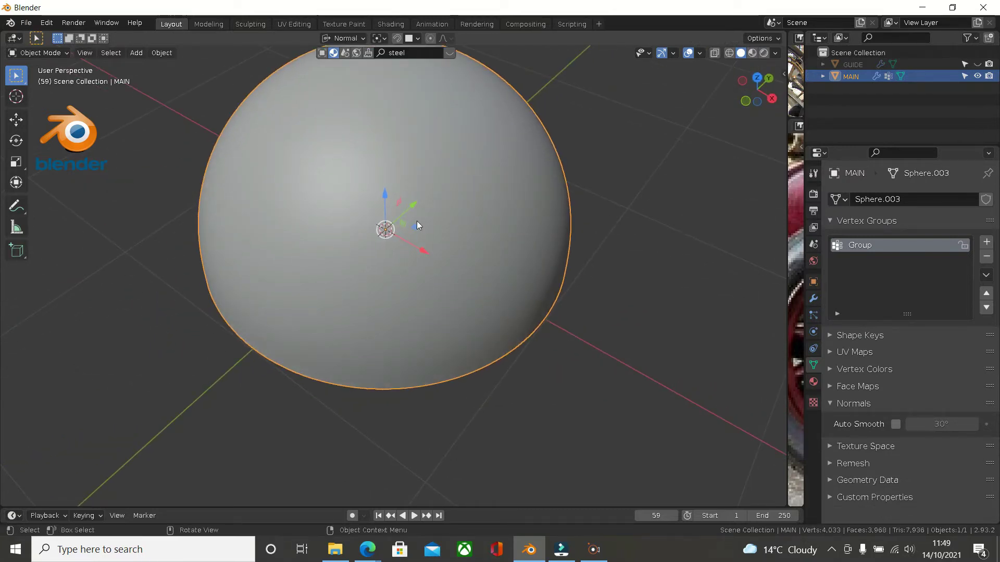
middle_click_drag(344, 145, 366, 152)
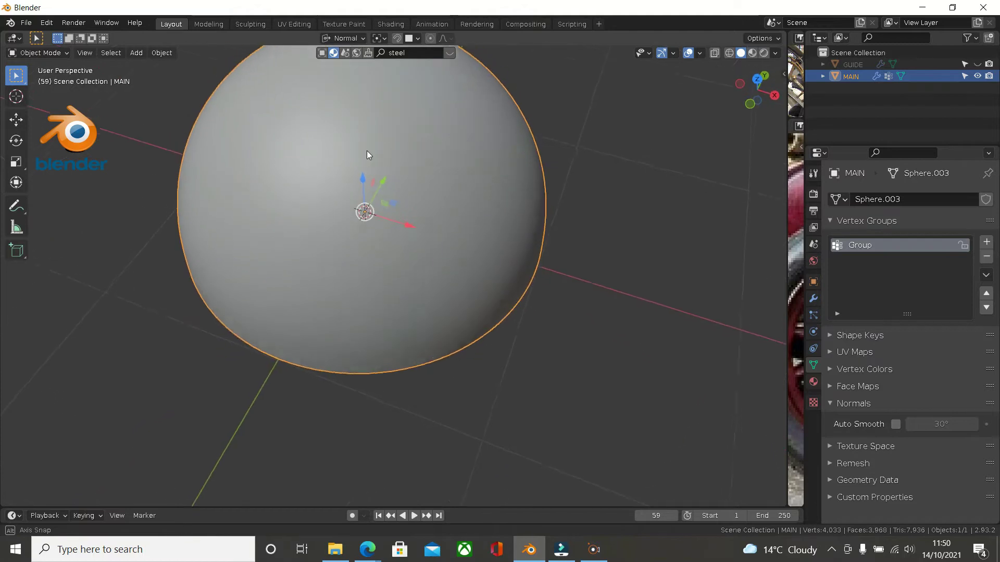
key("Tab")
middle_click_drag(485, 179, 484, 166)
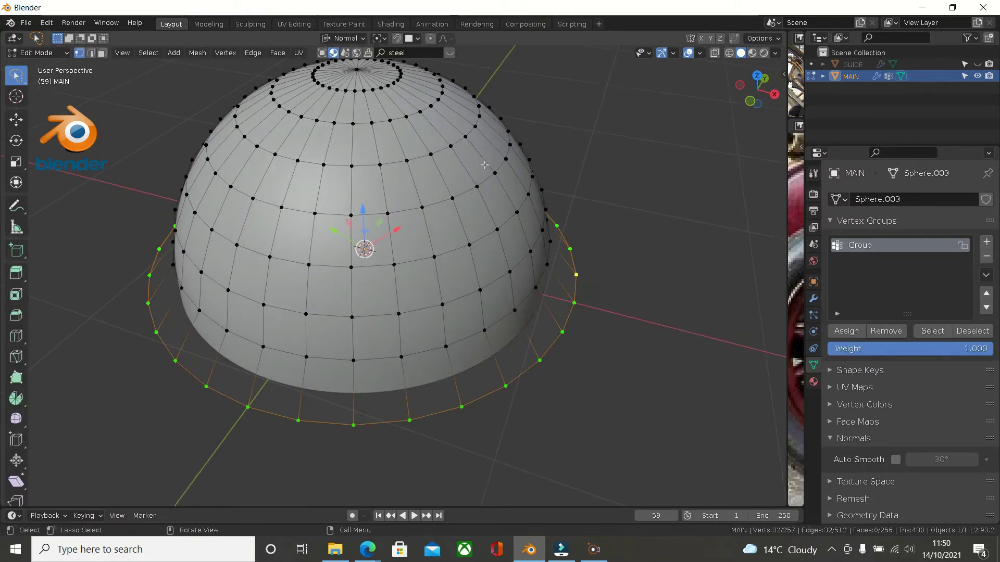
middle_click_drag(581, 330, 598, 305)
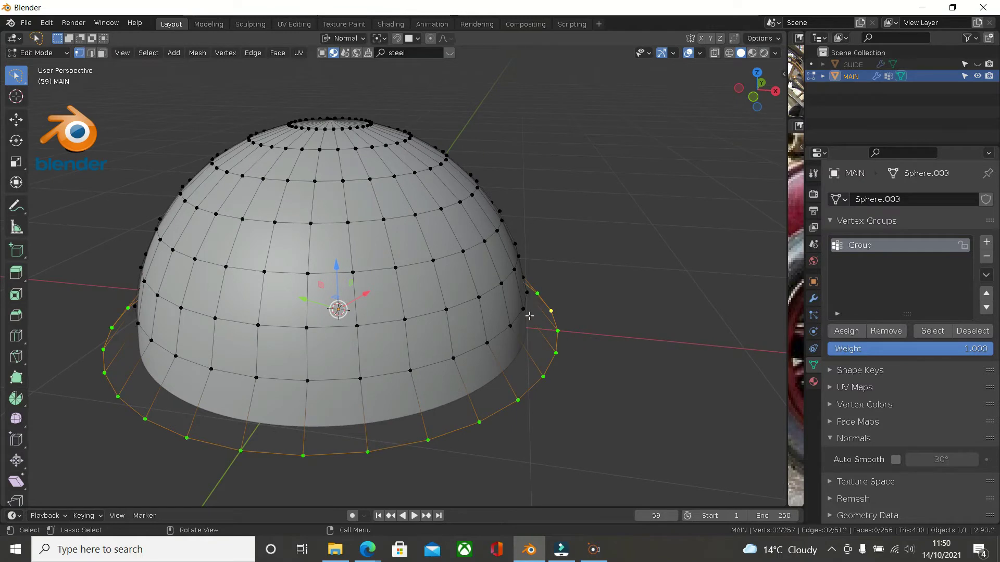
left_click(889, 332)
Step: Set the Shrinkwrap modifier's Vertex Group field to Group
left_click(814, 300)
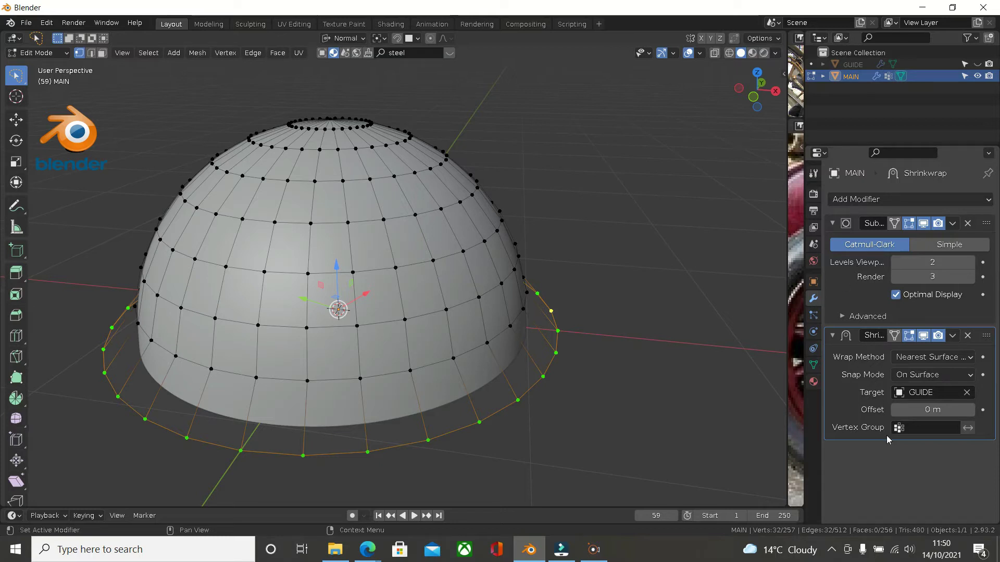
left_click(903, 428)
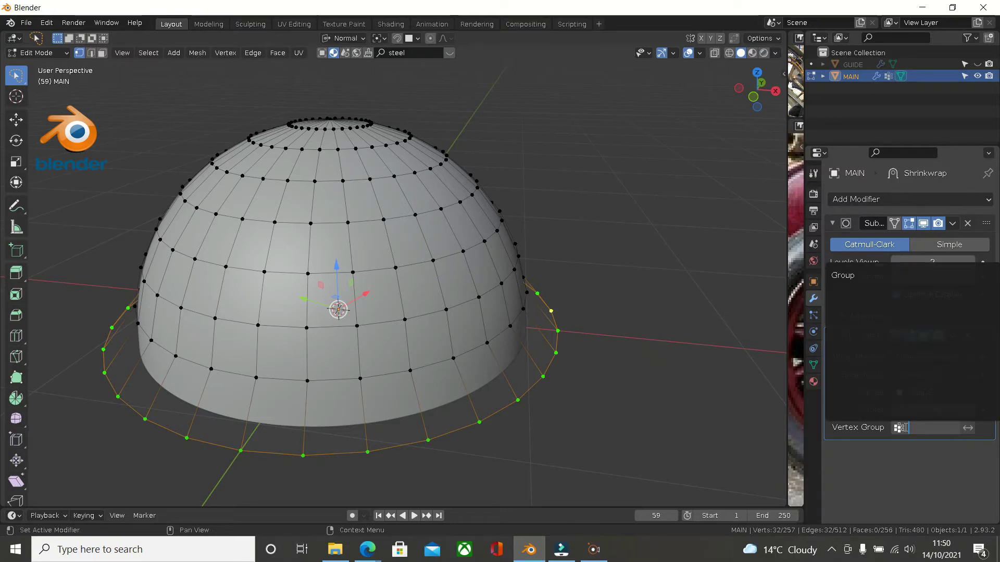
left_click(848, 276)
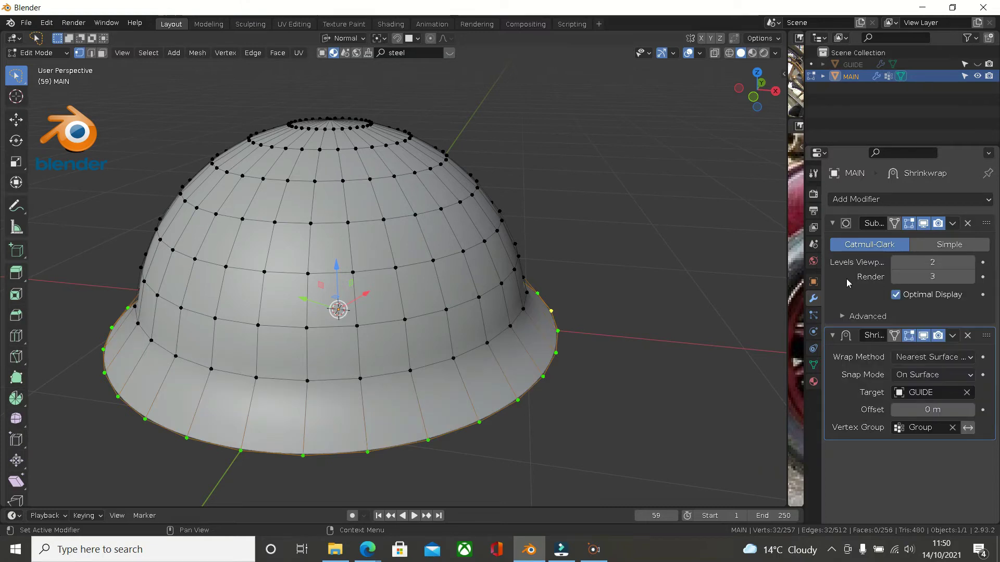
middle_click_drag(550, 364, 501, 360)
Step: Extrude the bottom edge loop about 0.12 m straight down along global Z and remove it from Group
middle_click_drag(500, 324, 563, 312)
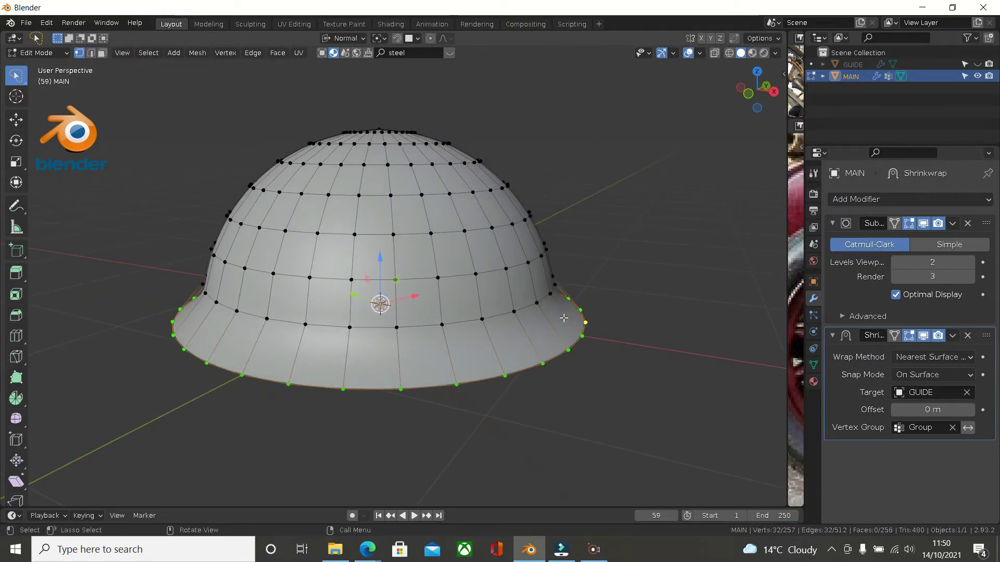
key("KP_3")
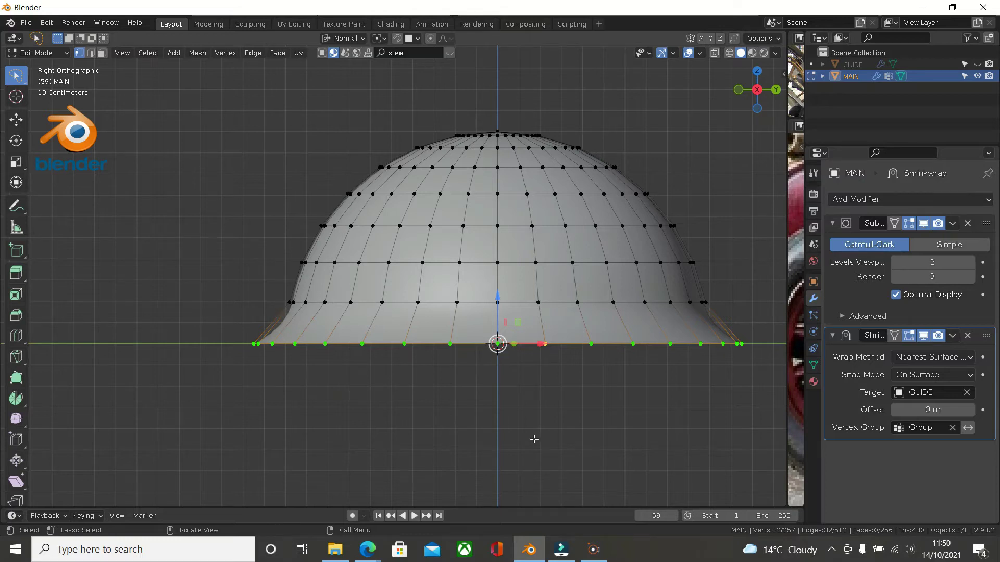
key("e")
key("z")
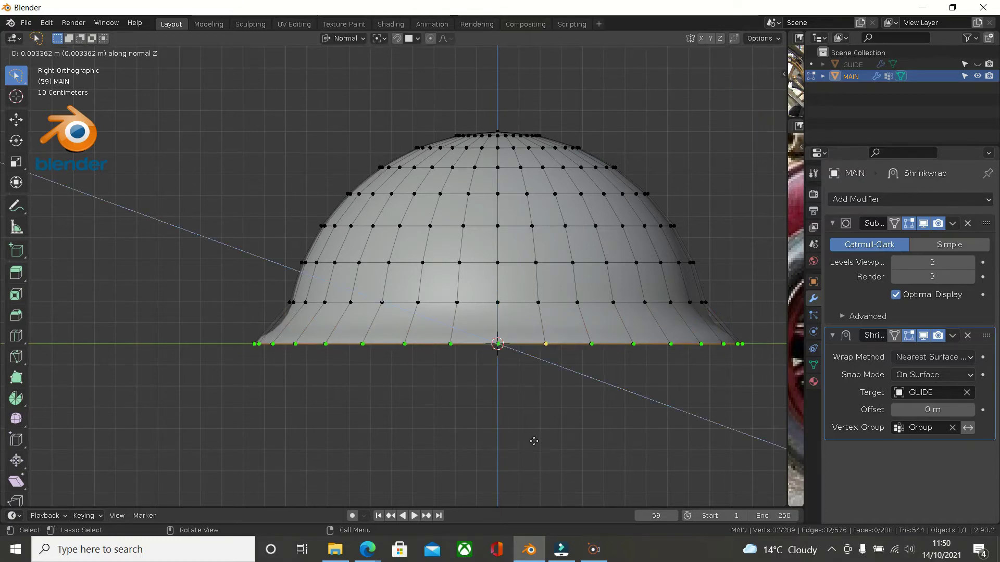
key("z")
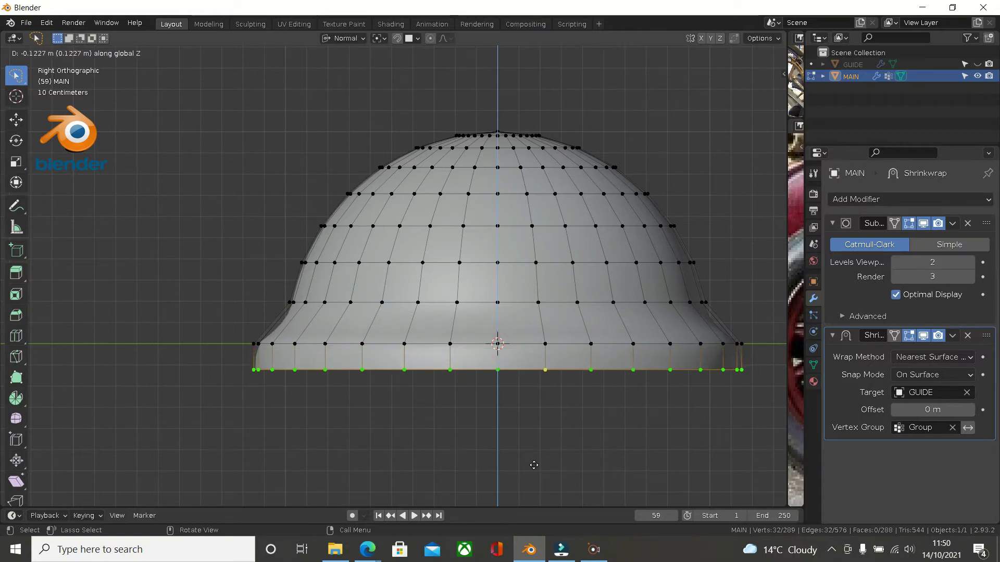
left_click(534, 465)
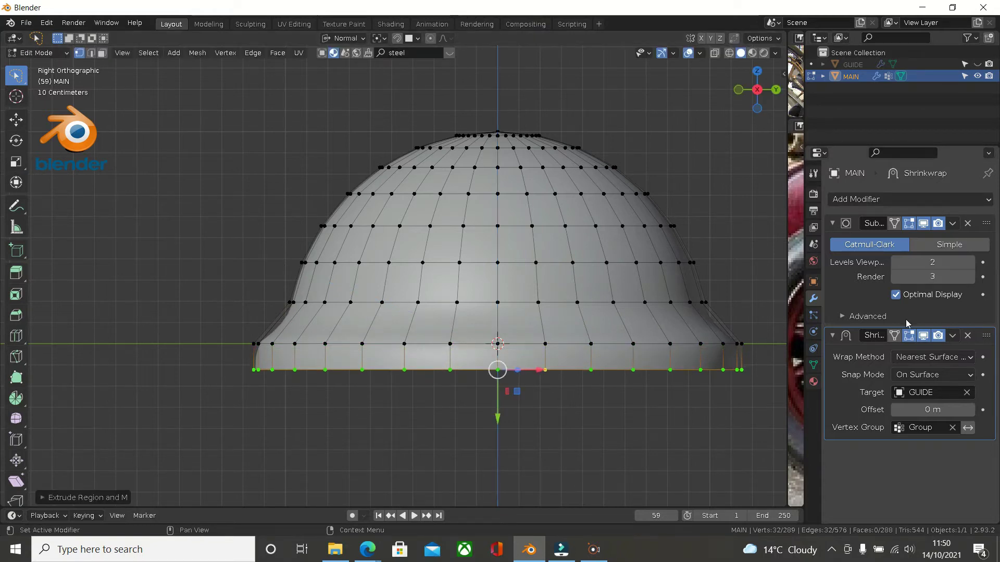
left_click(814, 365)
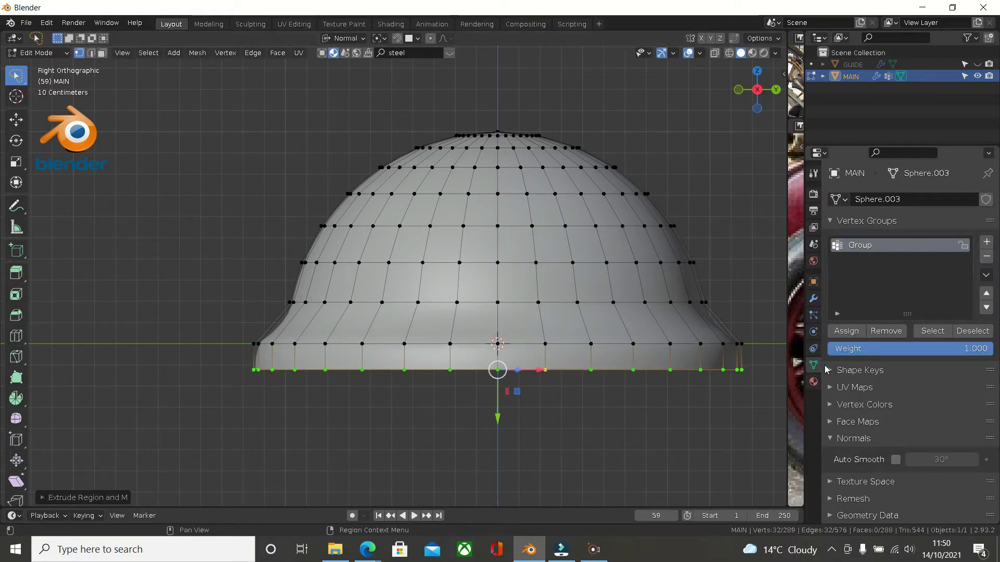
left_click(900, 334)
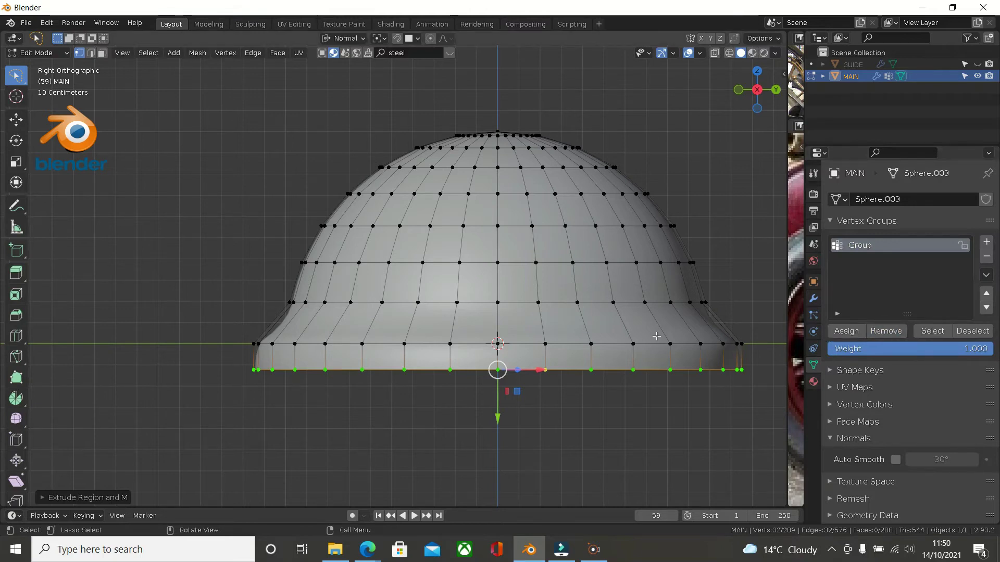
Step: Add two loop cuts around the brim, sliding the second one near the base
middle_click_drag(653, 336, 628, 358)
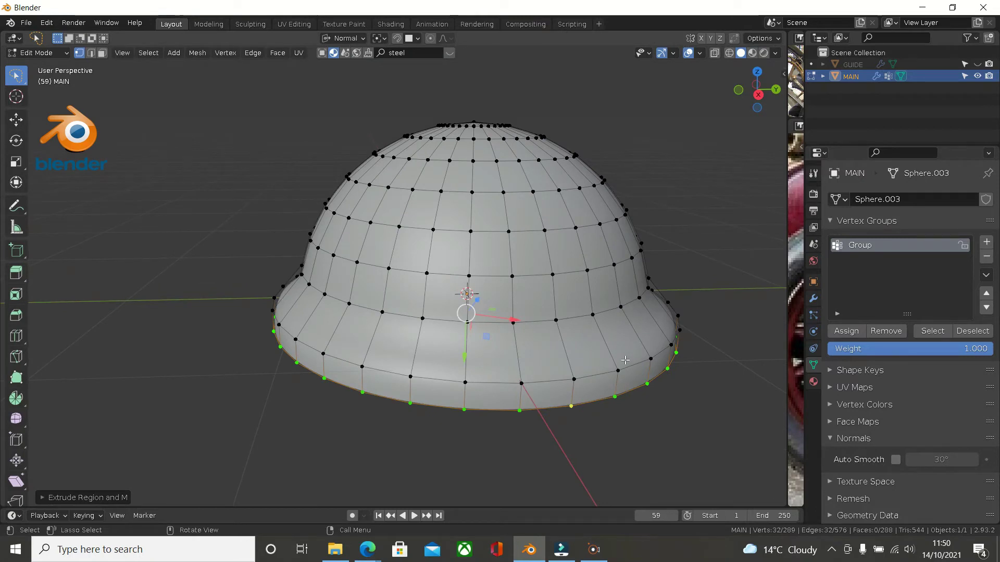
middle_click_drag(625, 360, 667, 354)
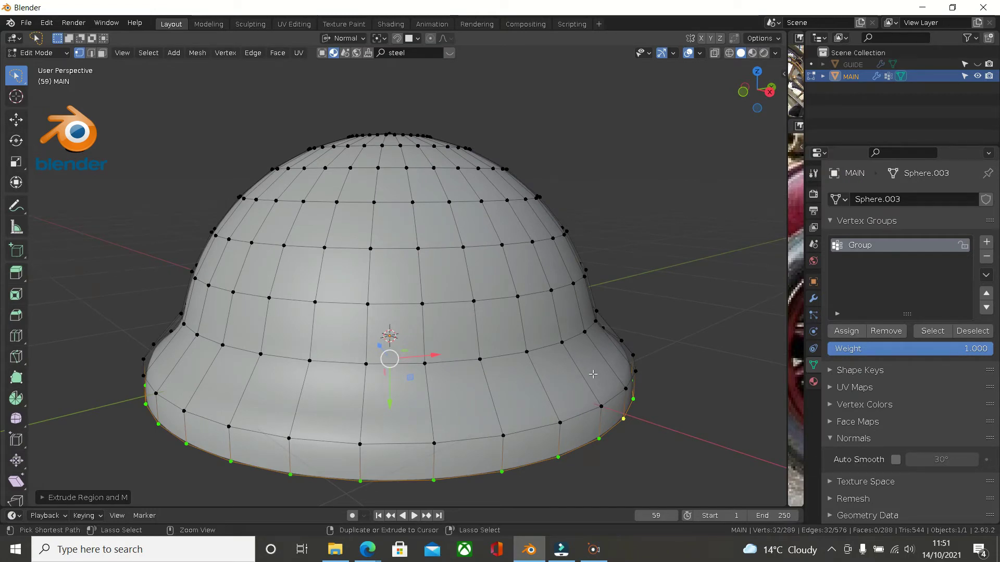
key("ctrl+r")
left_click(586, 367)
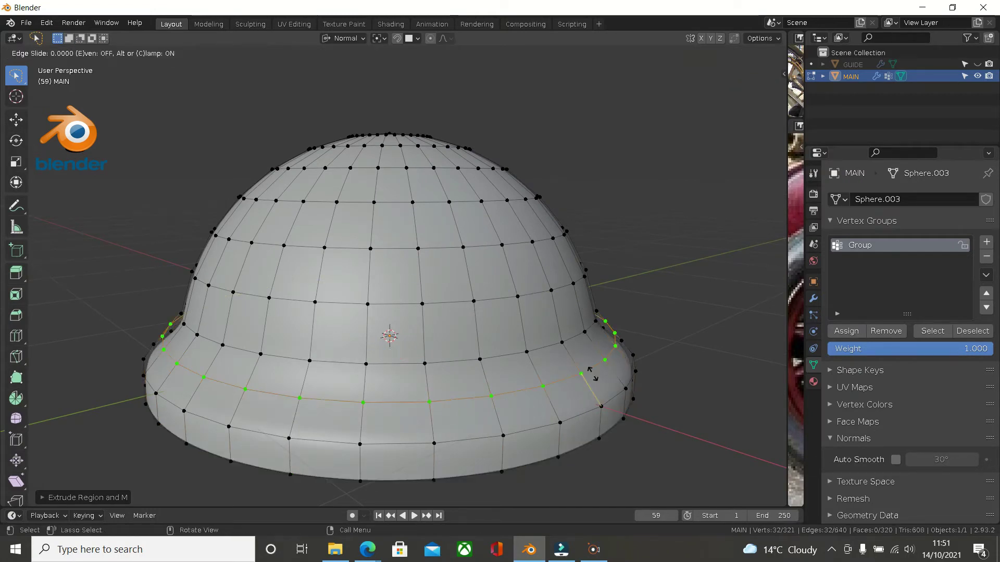
left_click(557, 359)
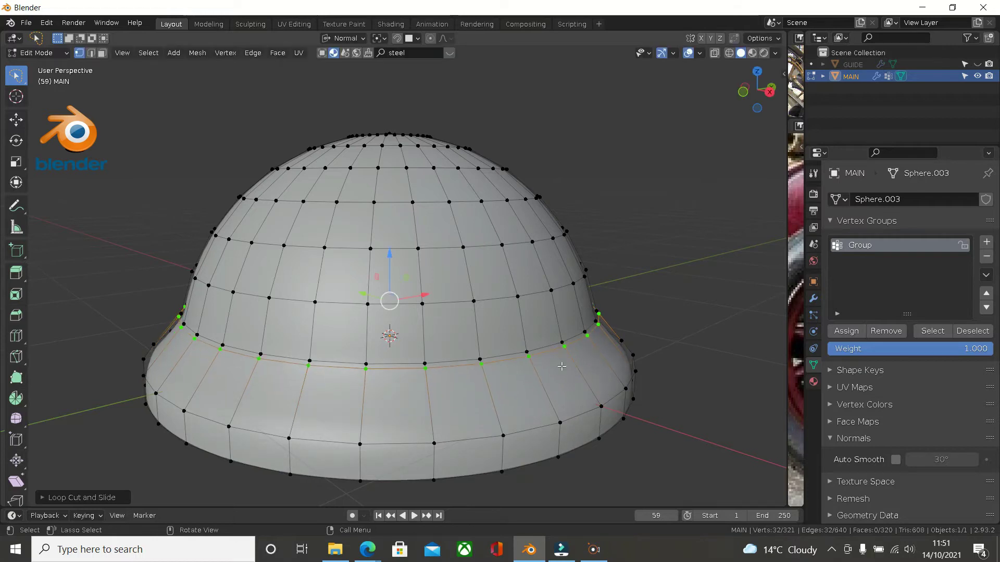
middle_click_drag(556, 360, 497, 379)
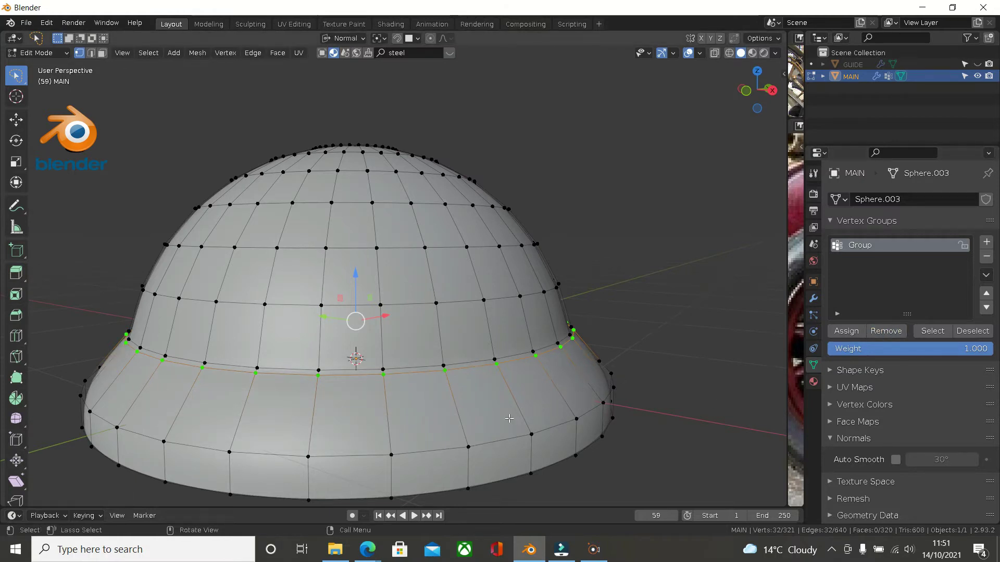
key("ctrl+r")
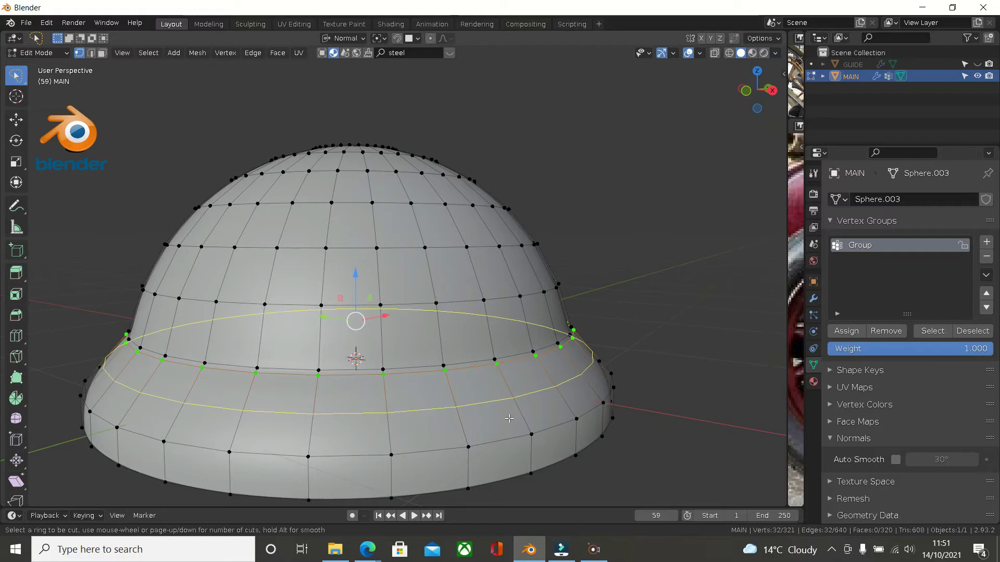
left_click(509, 418)
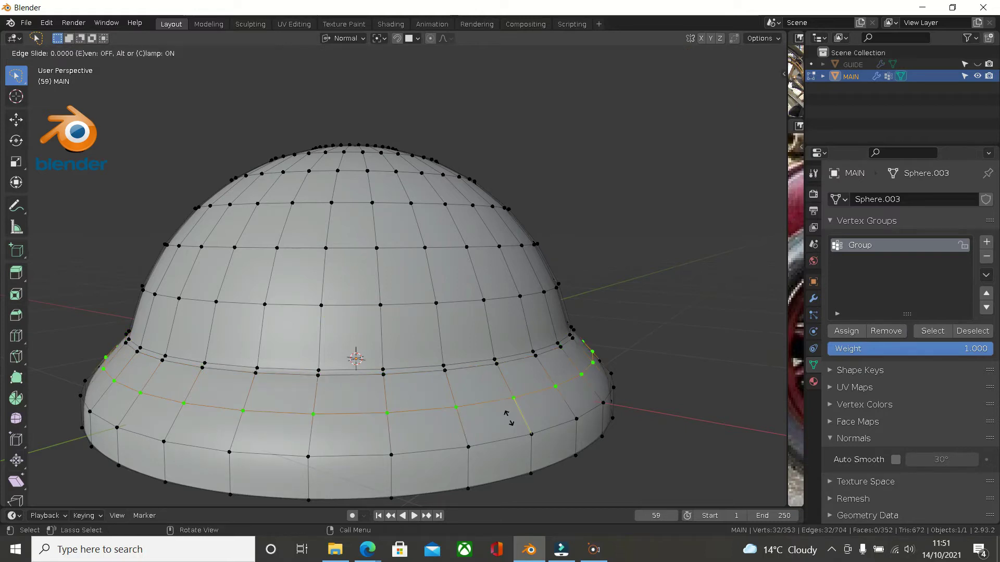
left_click(519, 449)
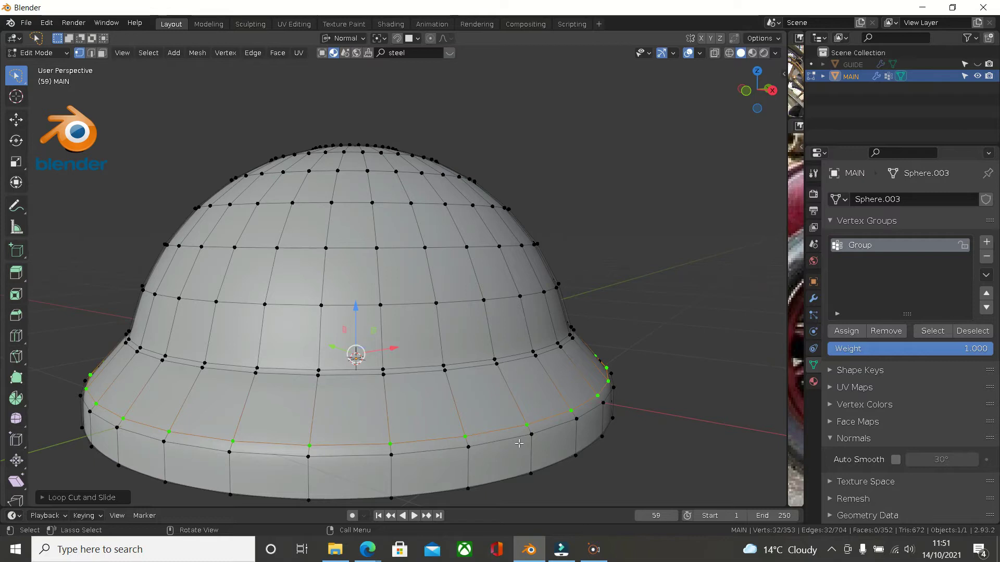
key("KP_3")
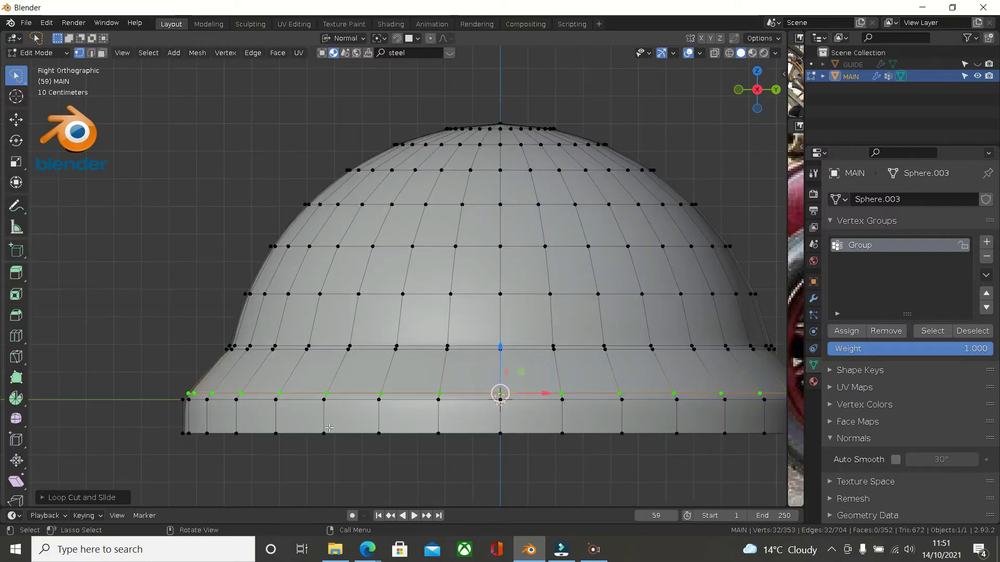
Step: In wireframe shading, box-select the brim's bottom band, raise it about 0.13 m, then deselect
scroll(330, 428, "down", 2)
key("z")
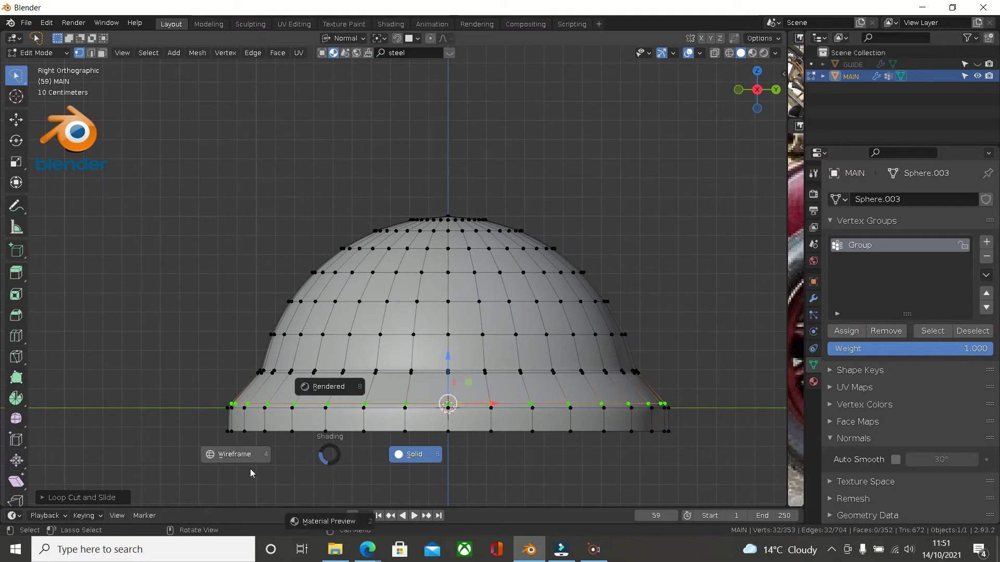
left_click(238, 457)
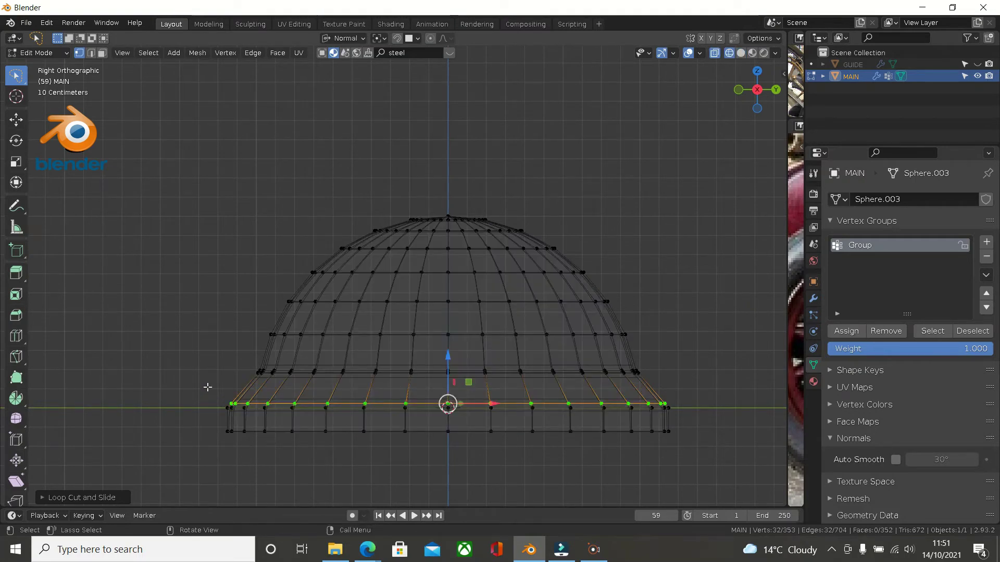
left_click_drag(208, 388, 759, 479)
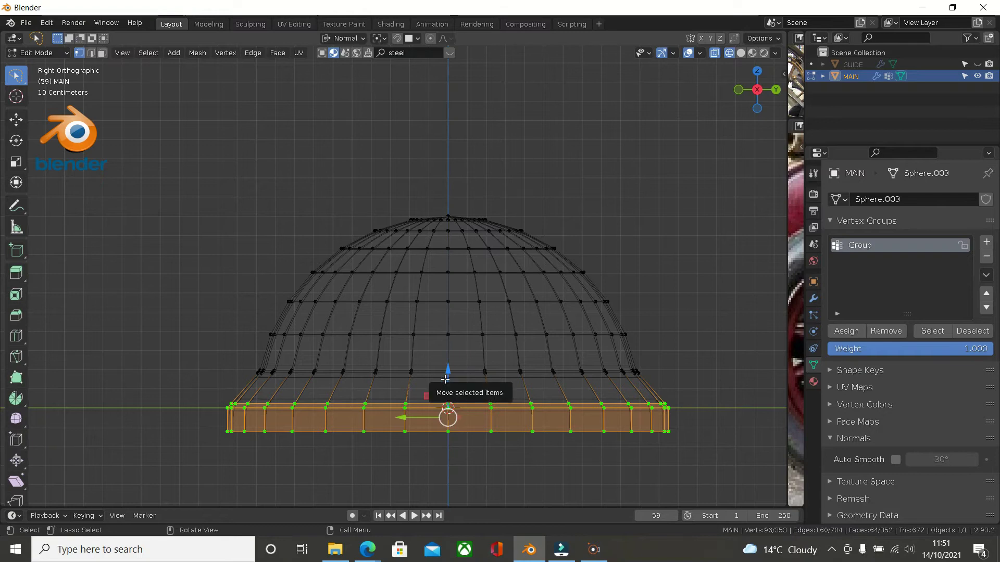
left_click_drag(451, 379, 445, 330)
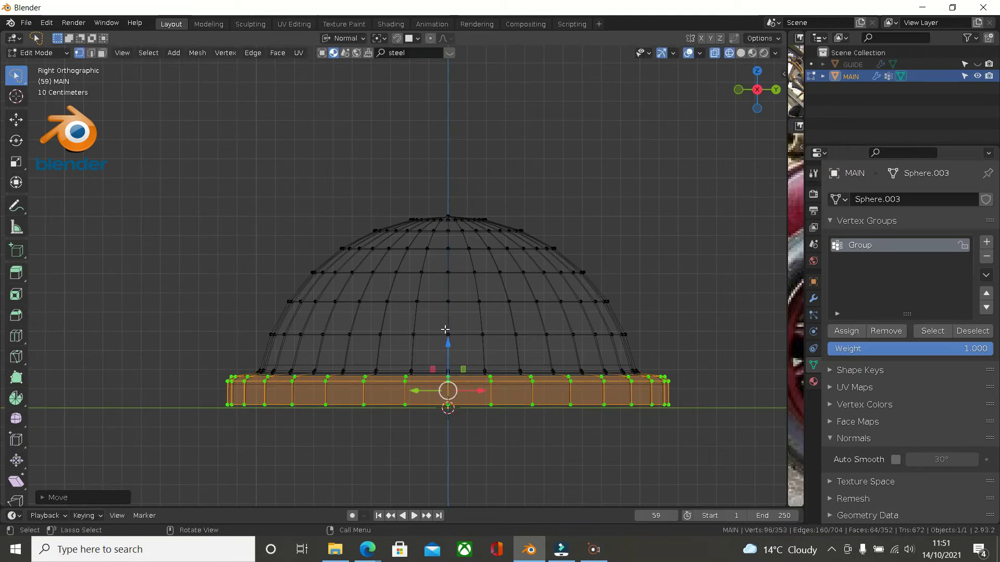
middle_click_drag(642, 308, 647, 352)
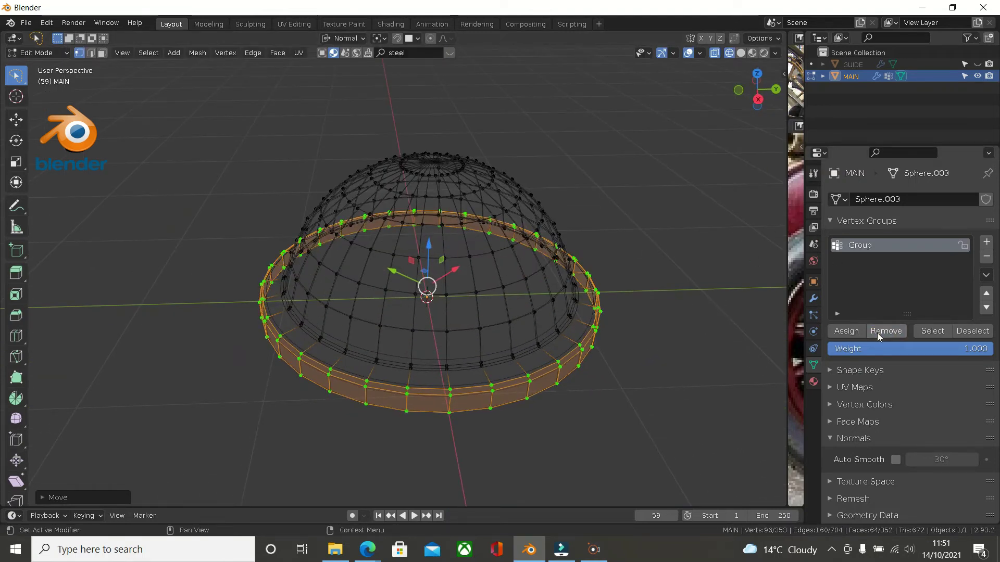
left_click(696, 300)
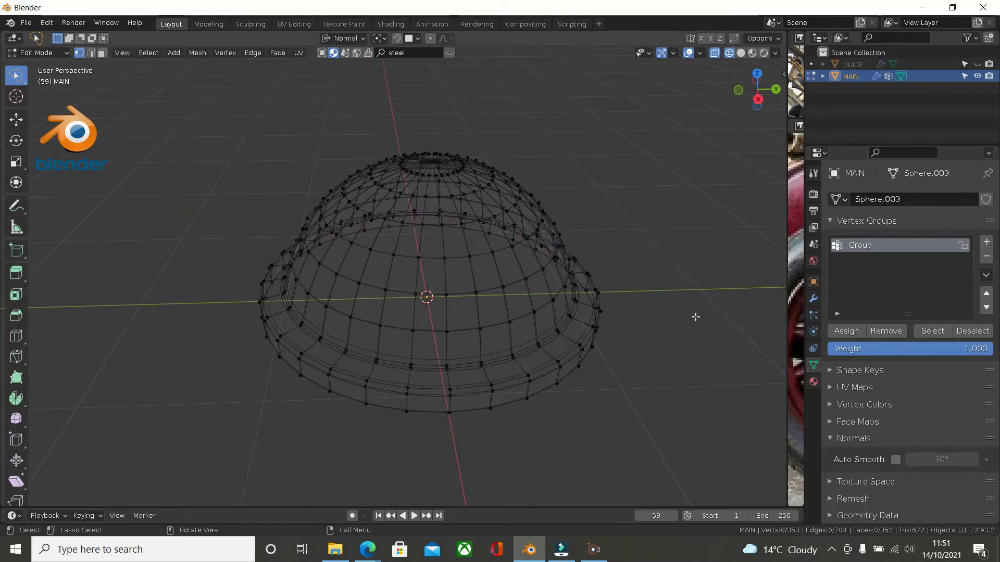
Step: Switch back to solid shading and select the Group vertices
key("z")
left_click(773, 317)
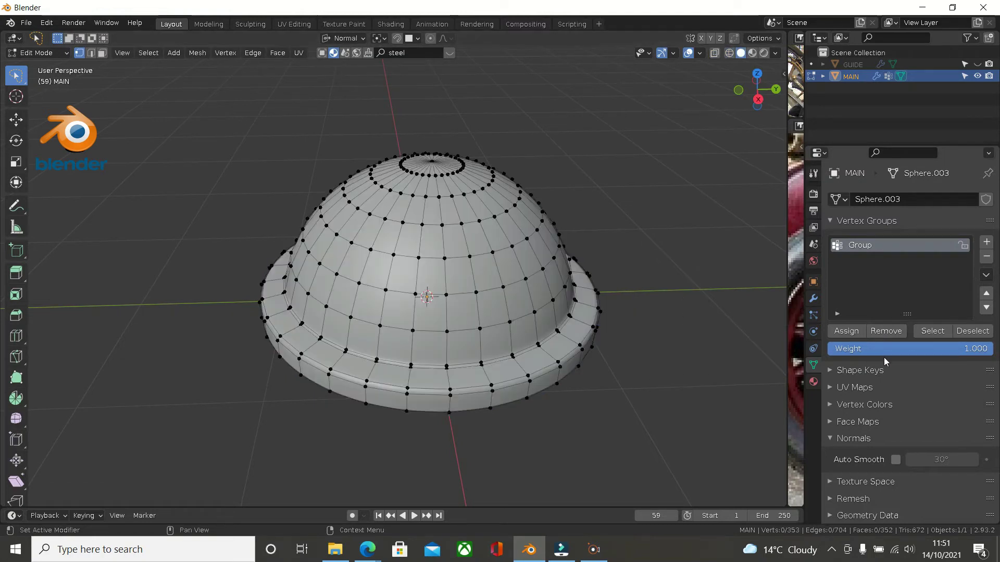
left_click(943, 336)
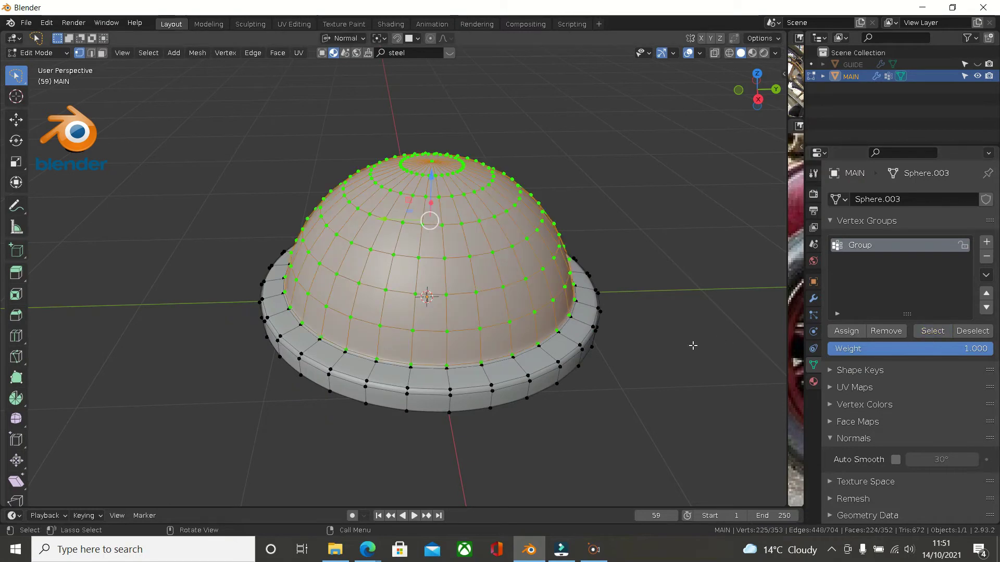
Step: Pick a single starting corner vertex on the side of the dome
middle_click_drag(692, 346, 428, 192)
middle_click_drag(530, 236, 353, 203)
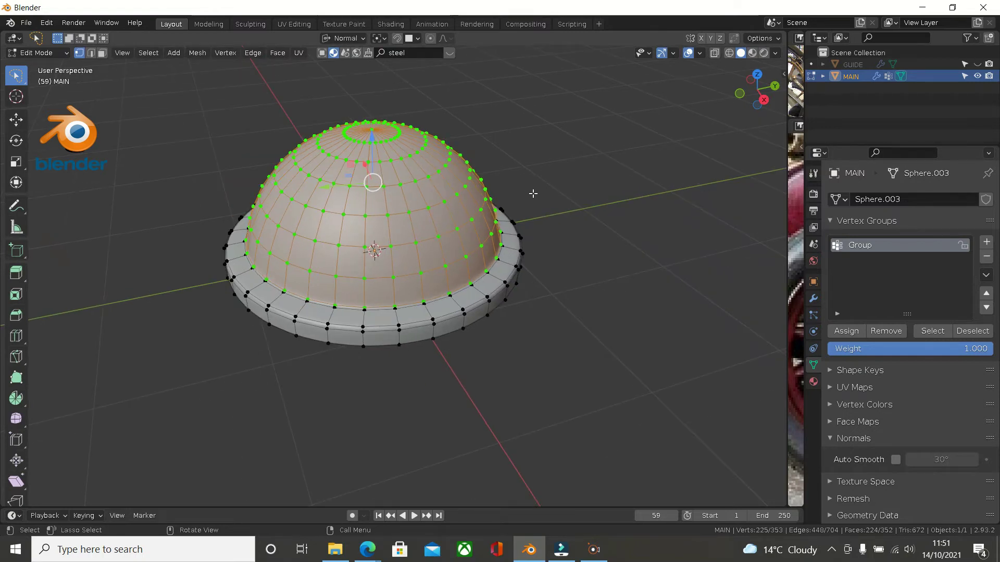
middle_click_drag(532, 180, 519, 179)
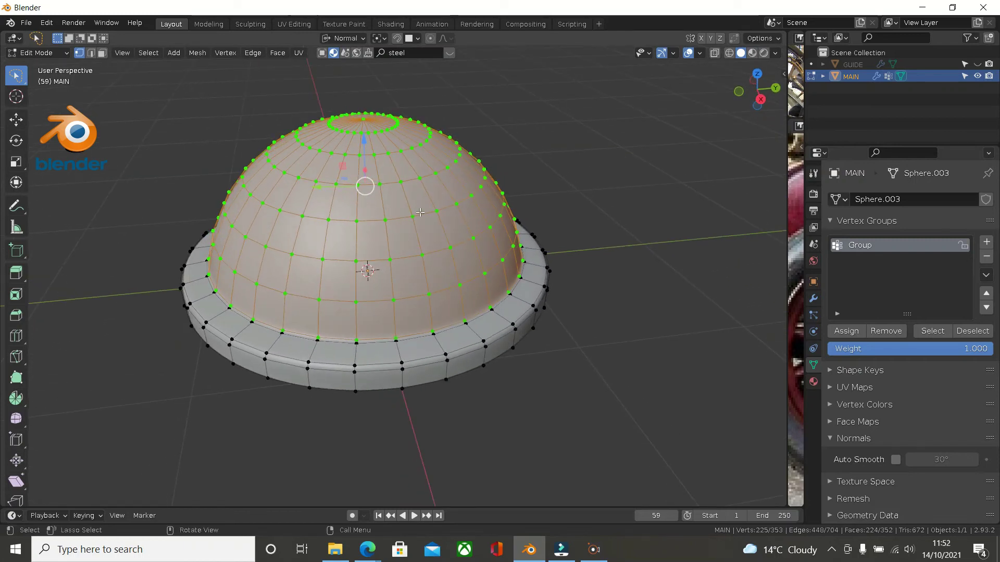
middle_click_drag(419, 212, 415, 222)
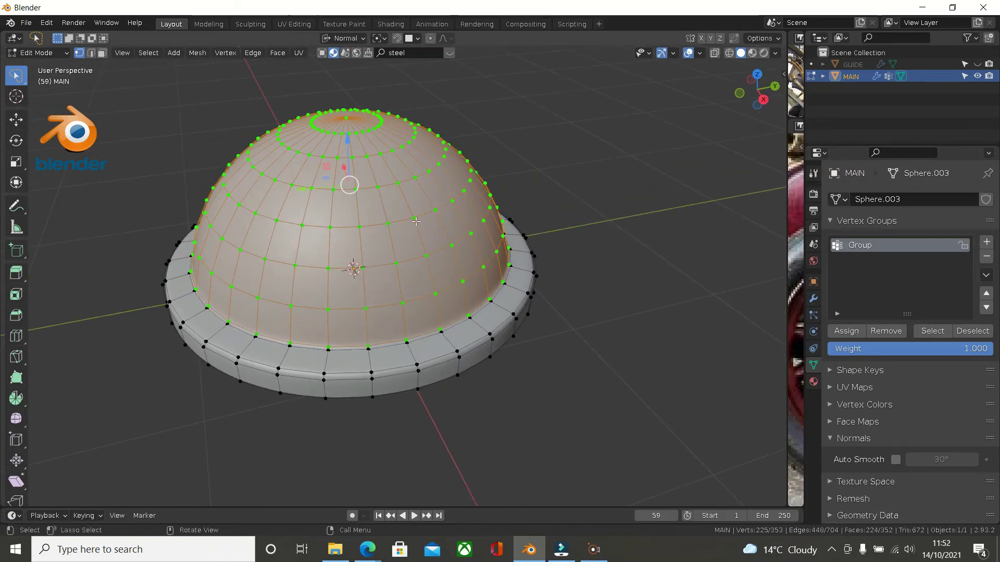
left_click(388, 225)
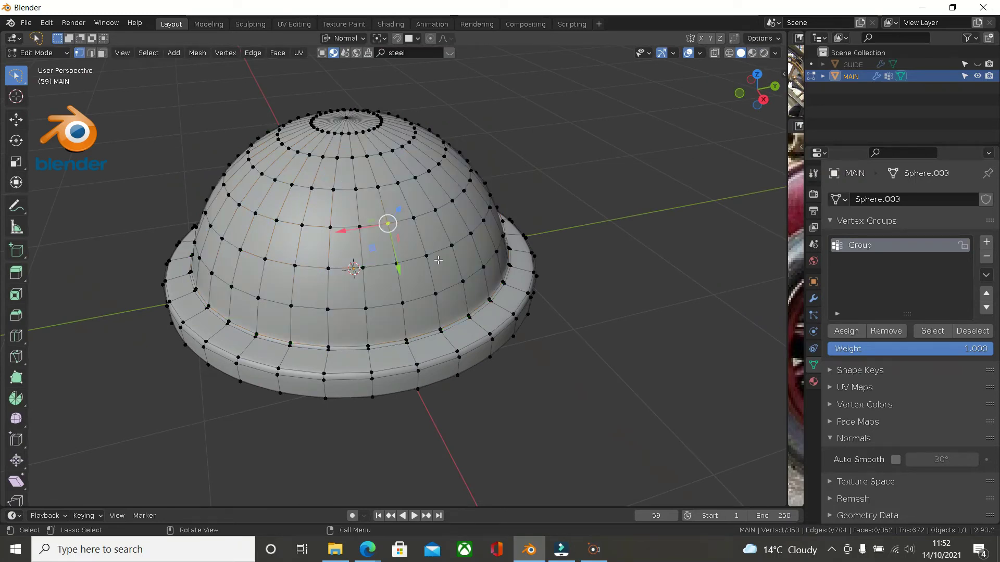
Step: Fill the selection into a 2×2 face patch, set orientation to Normal, and extrude it outward
left_click(463, 282, "ctrl+shift")
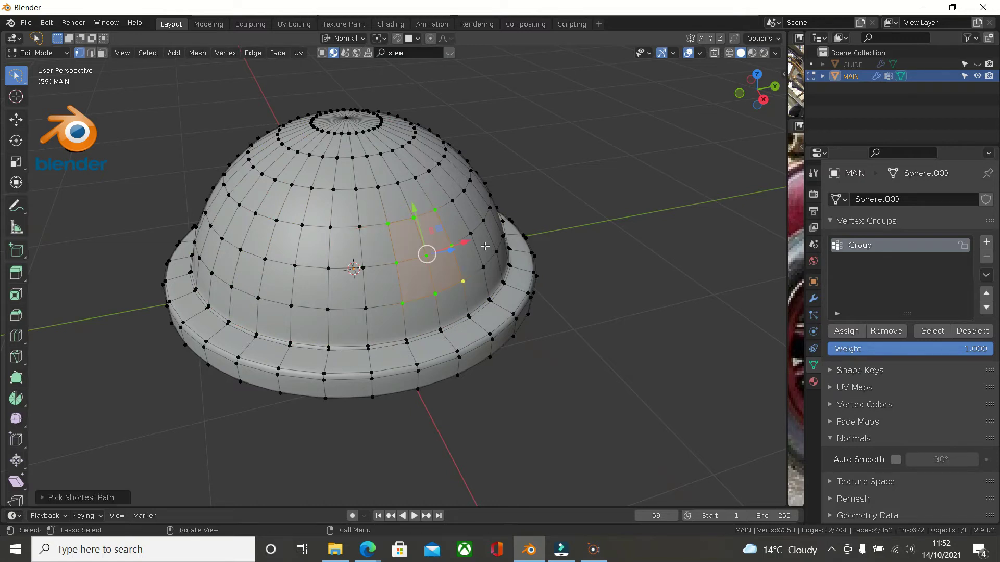
middle_click_drag(486, 246, 542, 224)
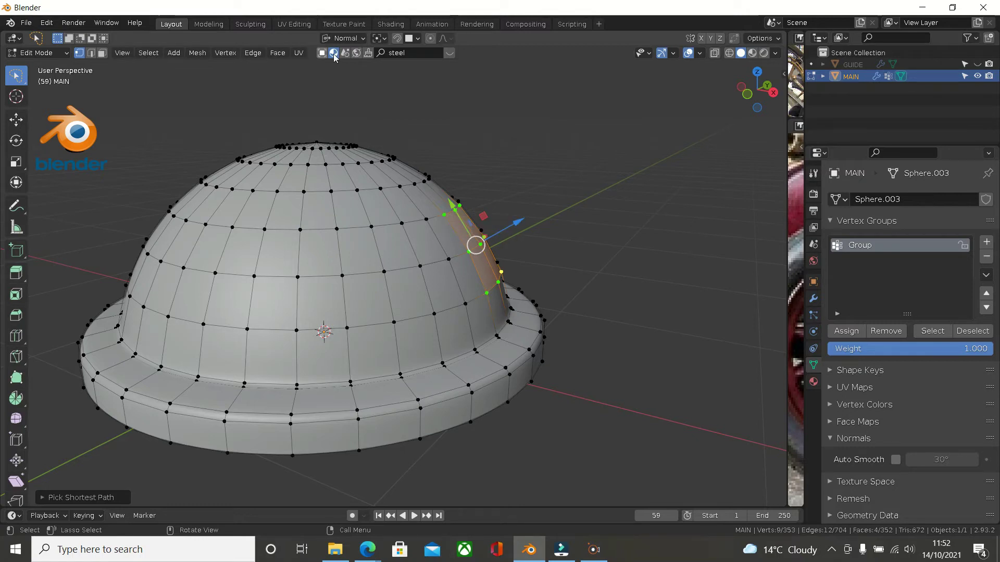
left_click(343, 38)
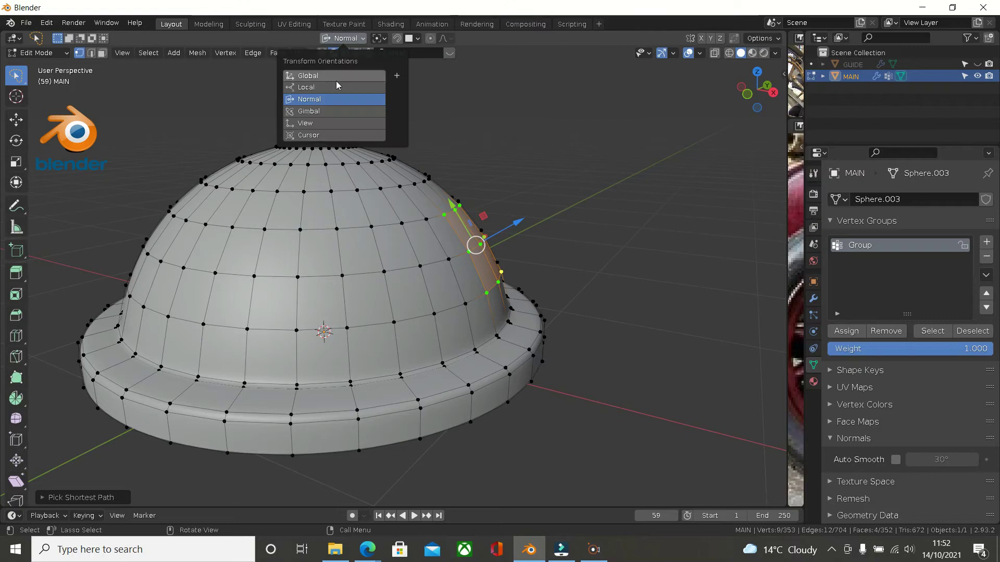
left_click(338, 76)
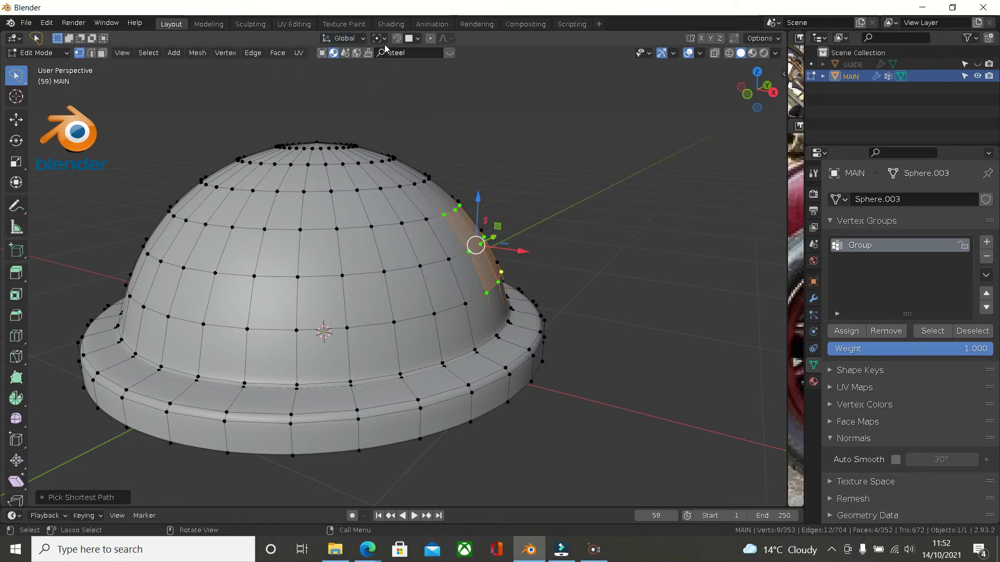
left_click(344, 38)
left_click(348, 100)
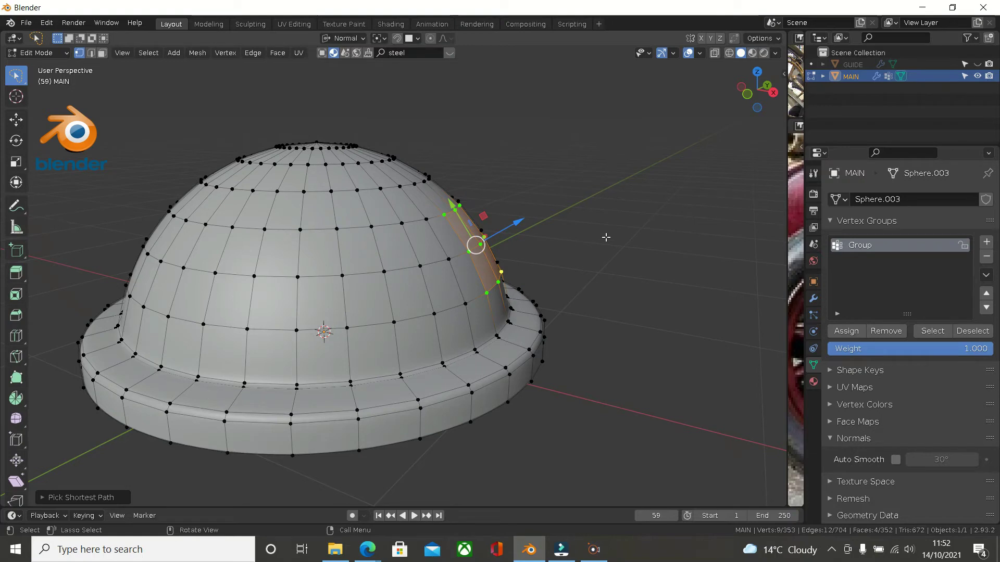
key("e")
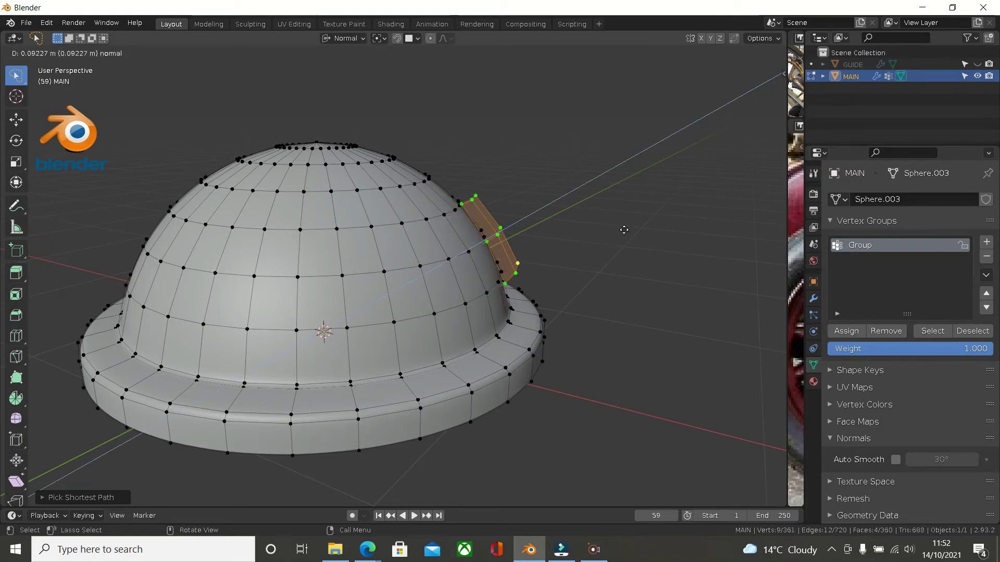
Step: Confirm the extrusion and remove the extruded faces from the Group vertex group
left_click(625, 230)
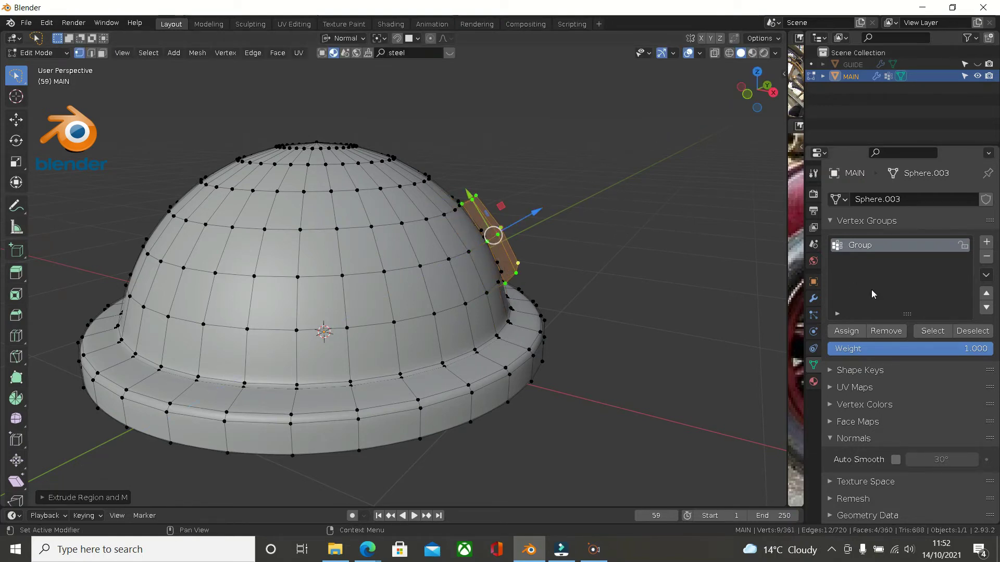
left_click(886, 332)
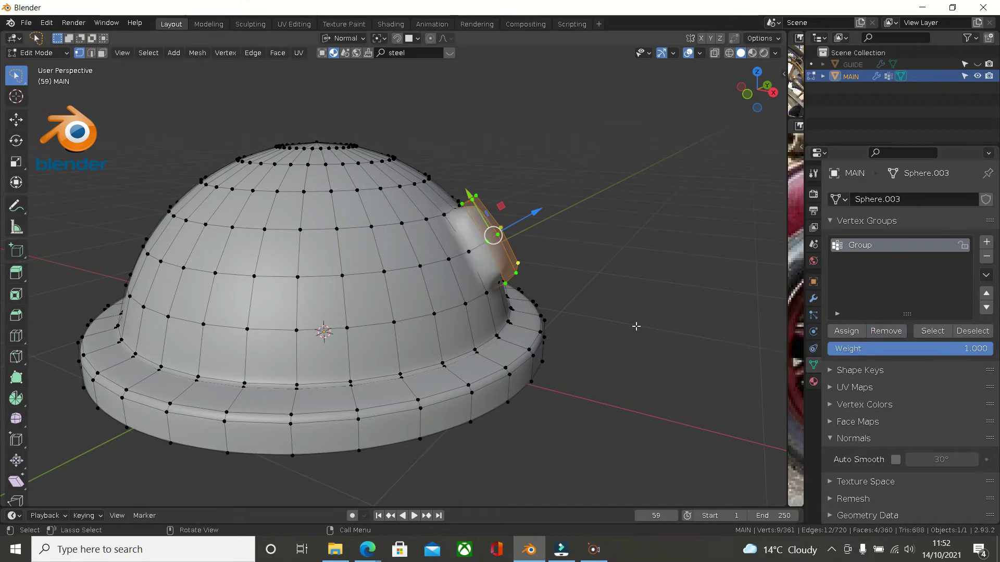
middle_click_drag(586, 300, 440, 283)
scroll(445, 267, "up", 2)
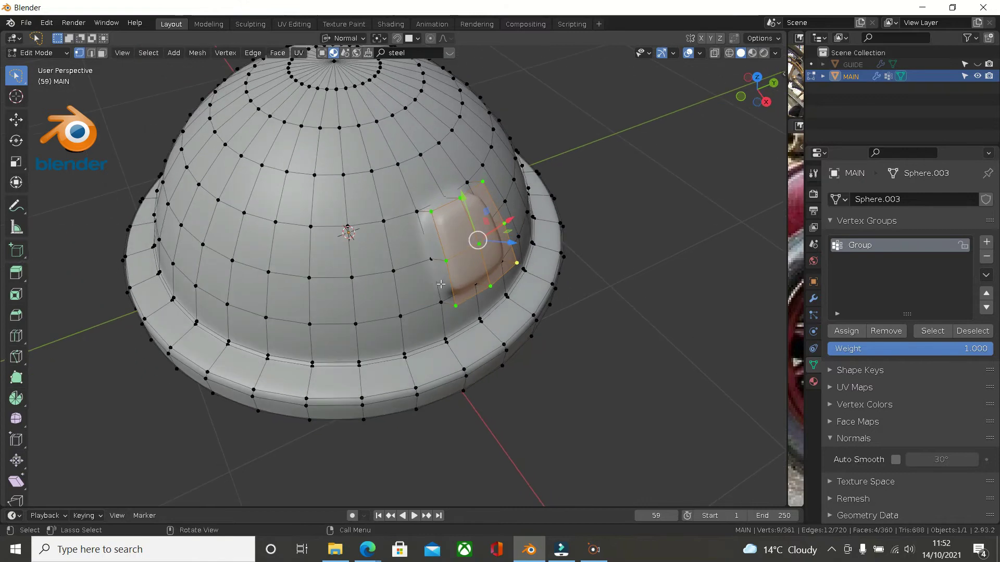
scroll(462, 259, "up", 2)
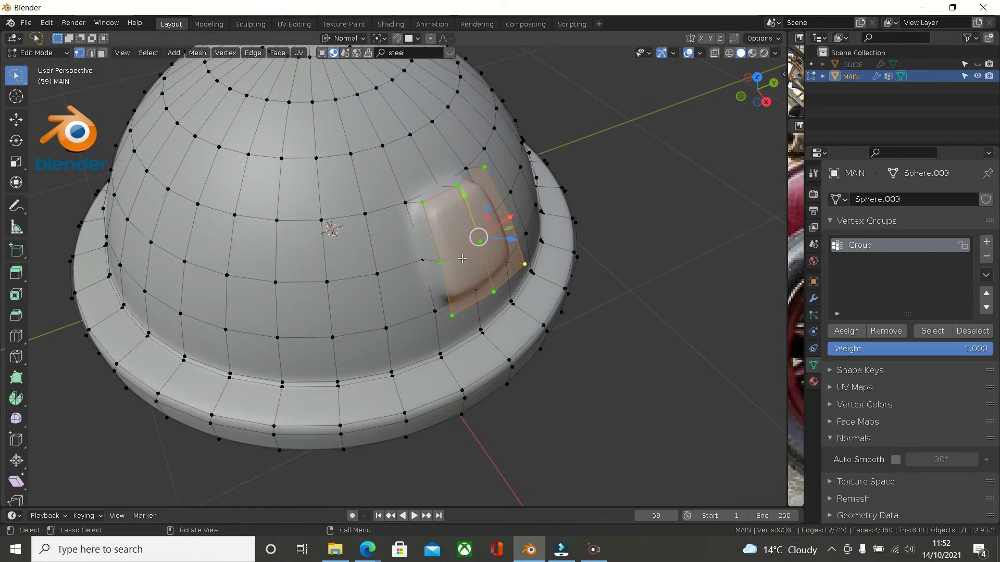
middle_click_drag(463, 254, 421, 264)
Step: Add two edge loops around the bump, removing the first one from Group
key("ctrl+r")
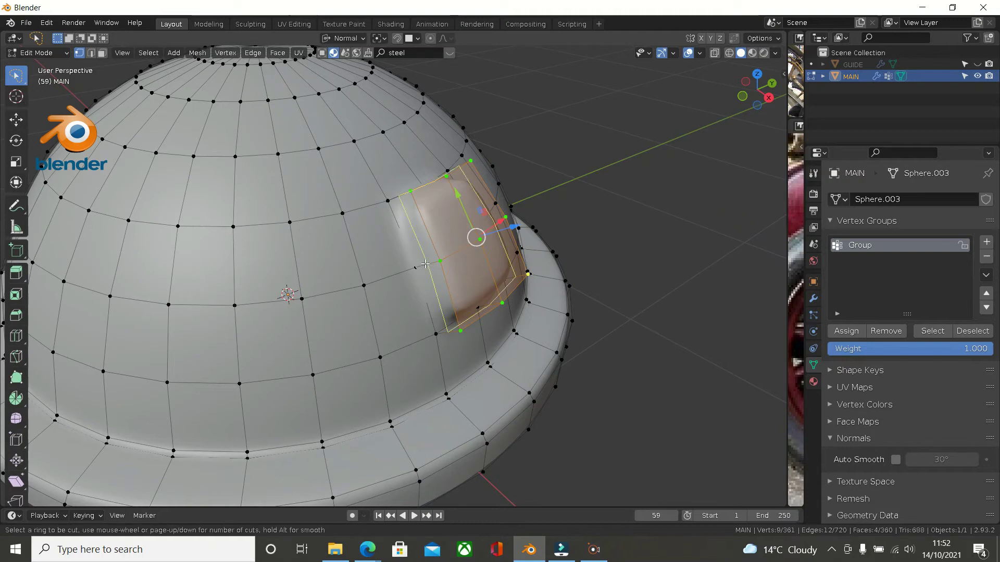
left_click(421, 264)
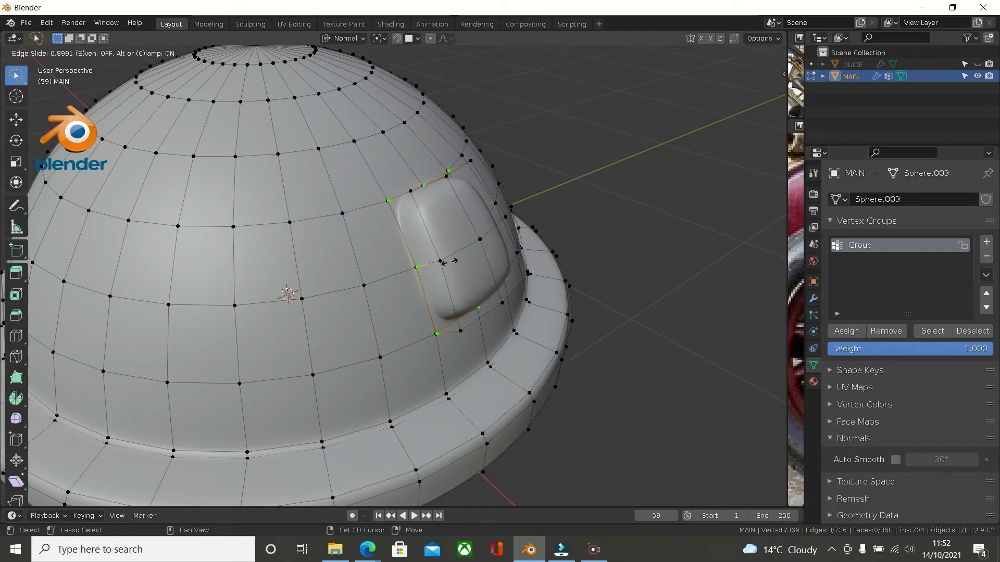
left_click(474, 254)
left_click(883, 330)
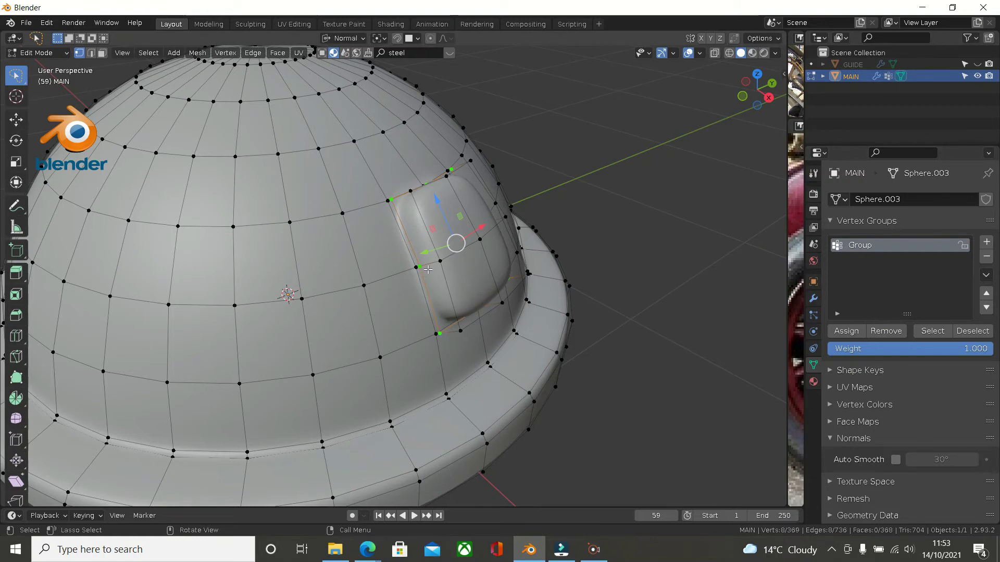
key("ctrl+r")
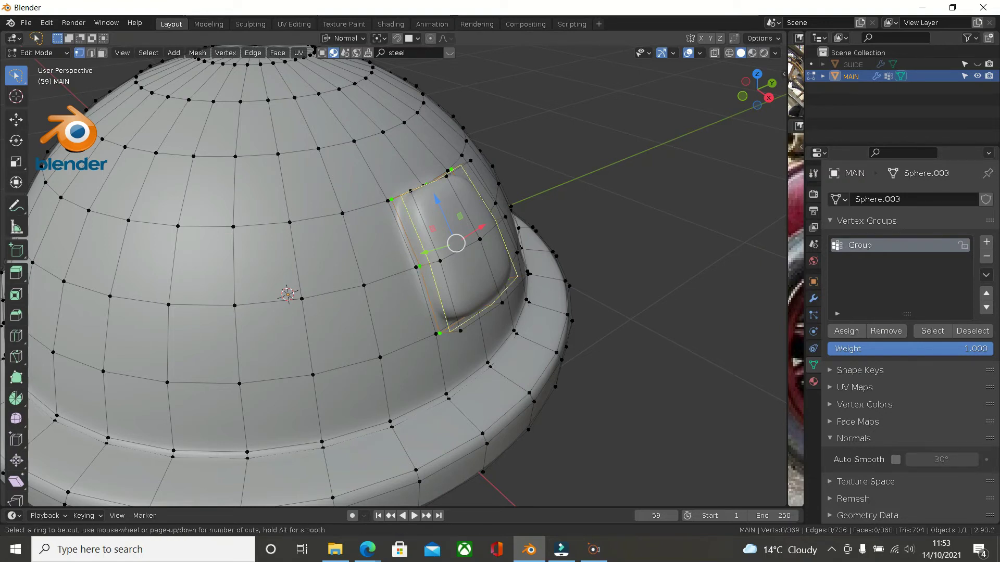
left_click(428, 255)
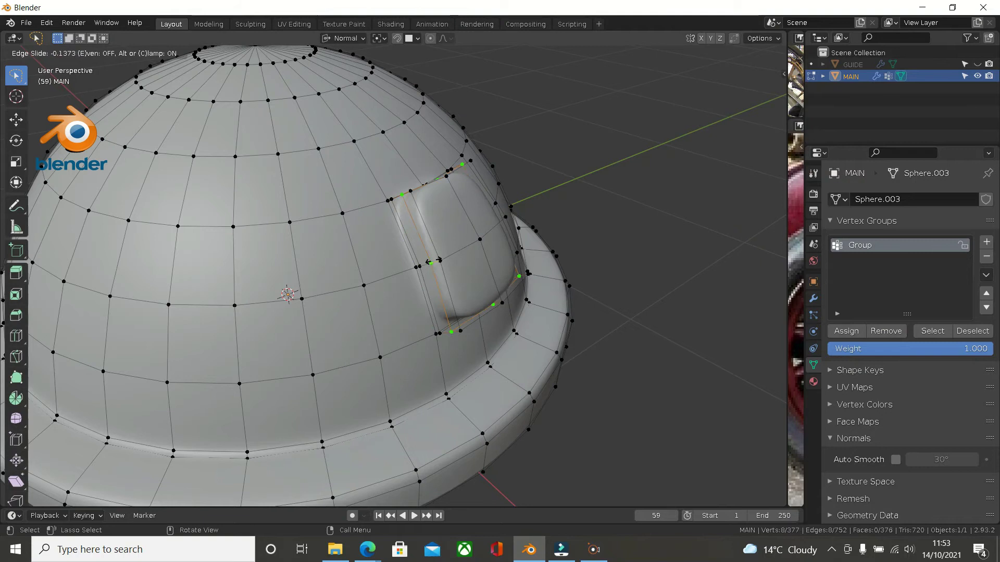
left_click(434, 261)
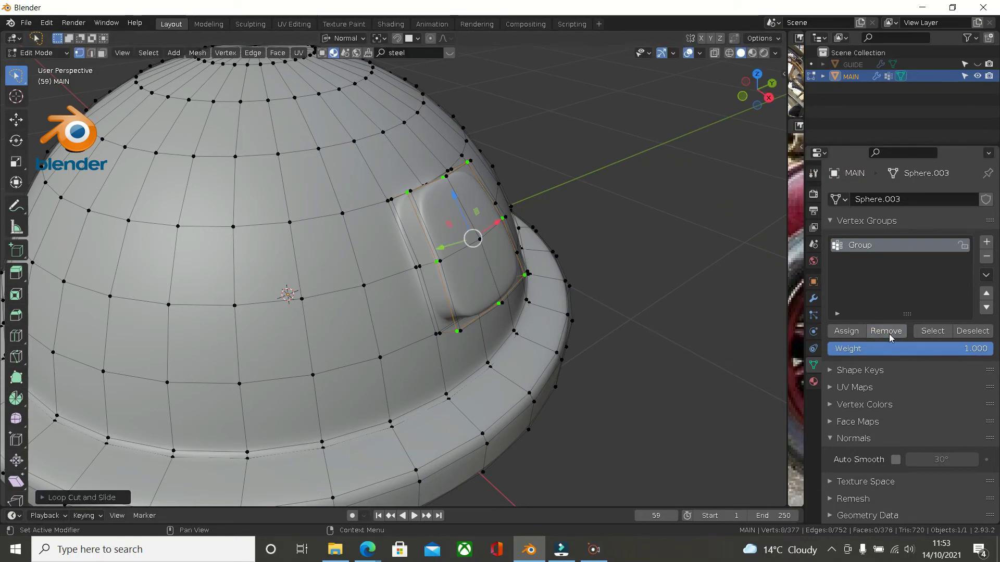
scroll(611, 339, "down", 6)
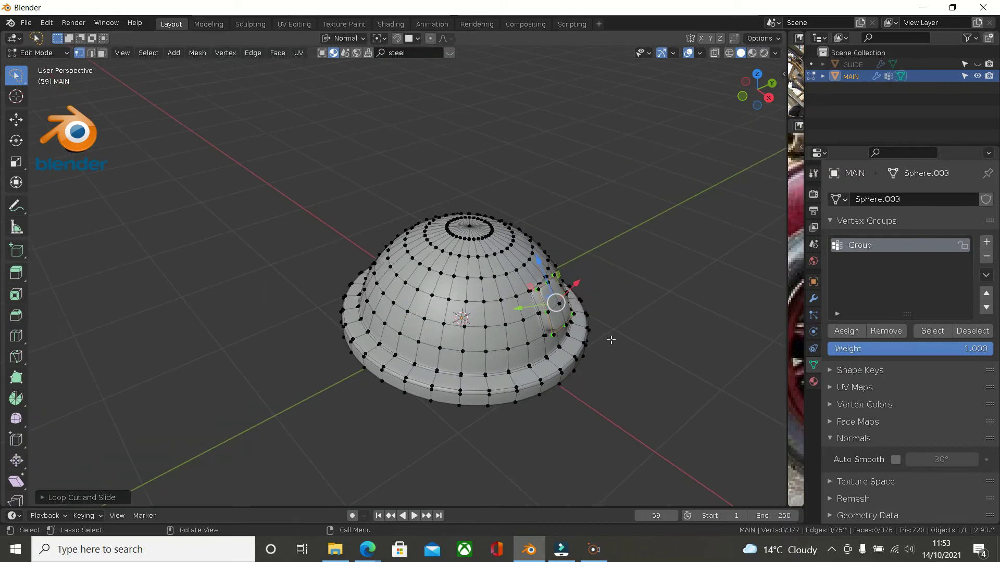
scroll(552, 344, "down", 2)
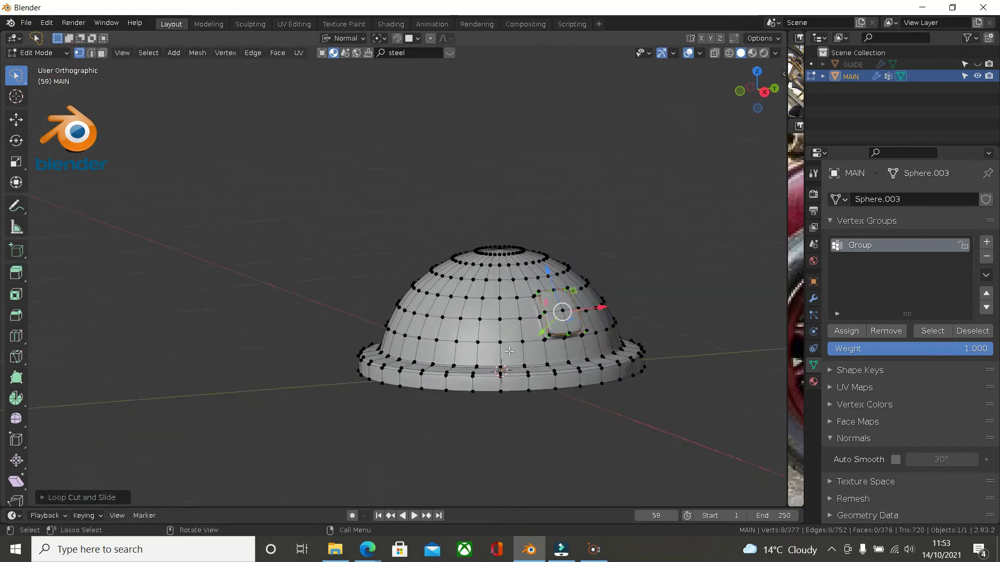
key("KP_3")
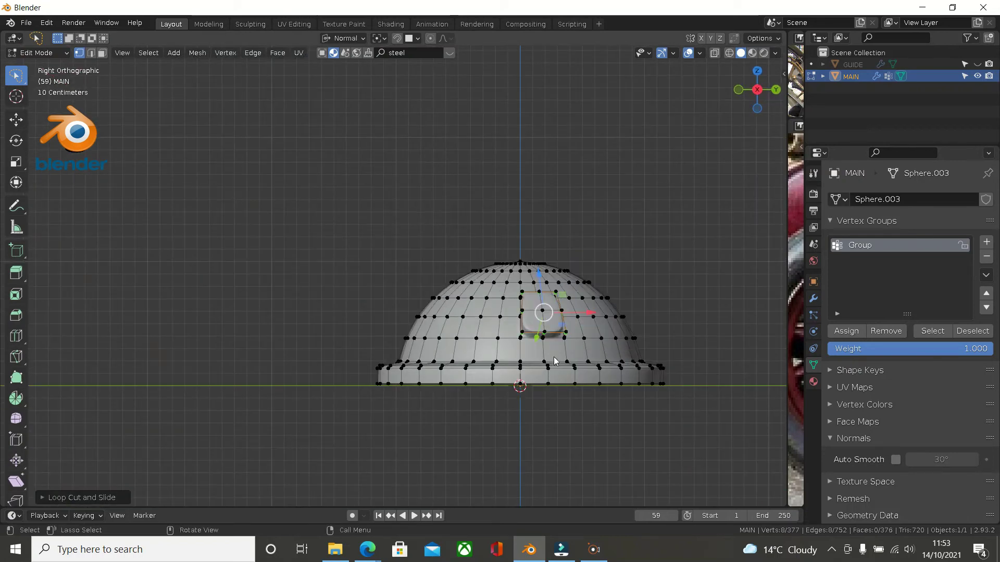
key("Tab")
middle_click_drag(555, 359, 594, 402)
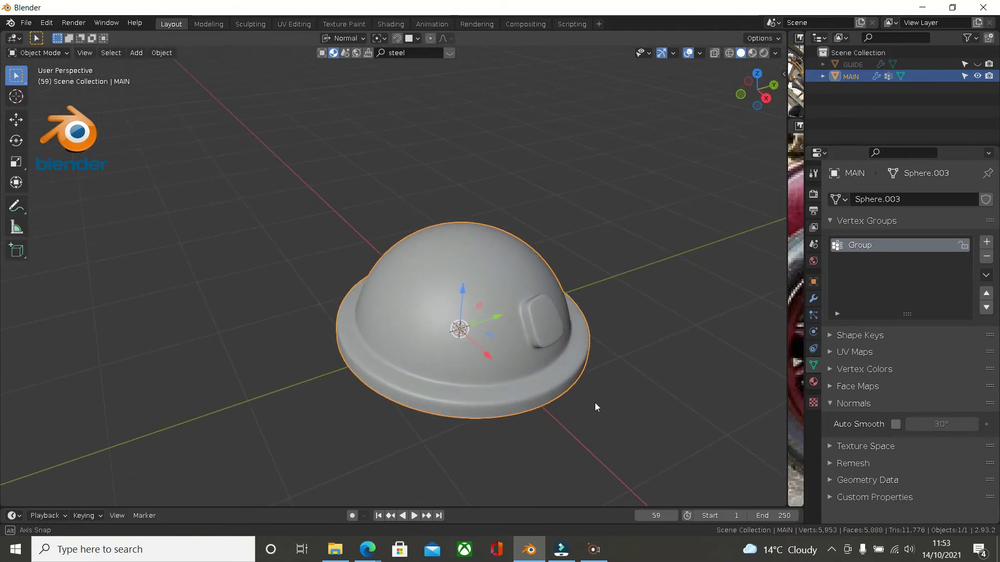
scroll(595, 402, "up", 2)
middle_click_drag(563, 361, 580, 217)
scroll(426, 283, "up", 4)
key("Tab")
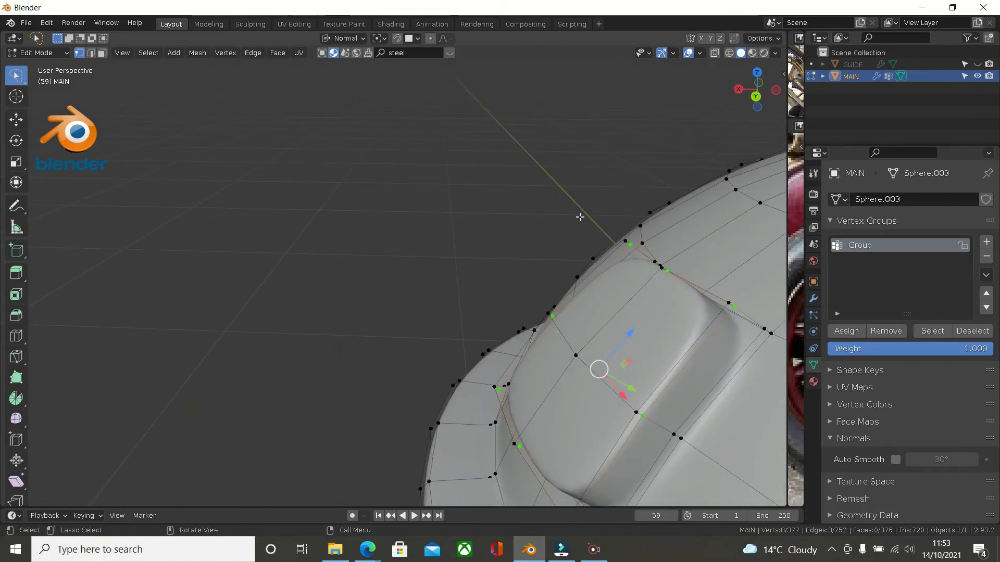
scroll(659, 470, "up", 5)
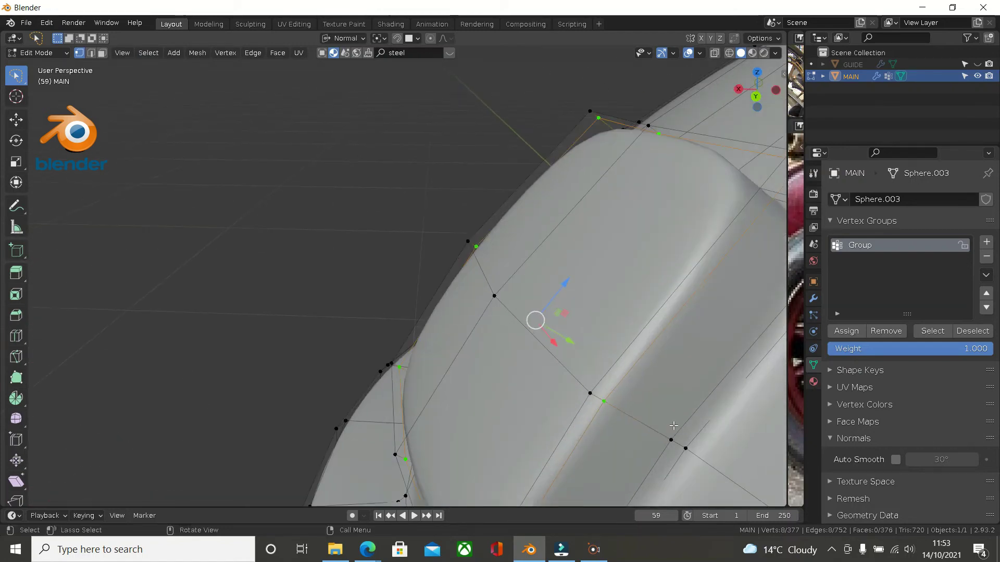
scroll(590, 354, "down", 4)
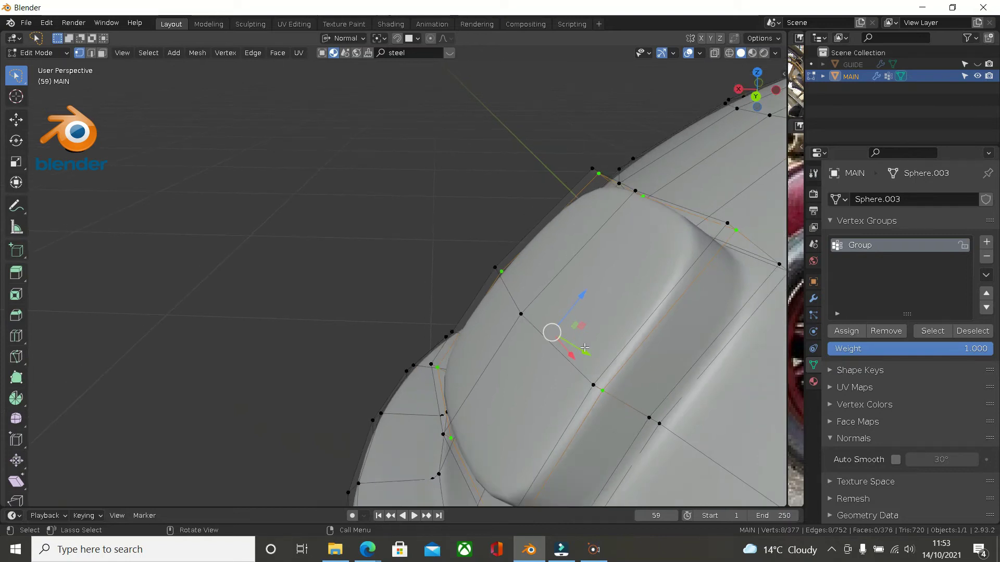
scroll(584, 347, "down", 2)
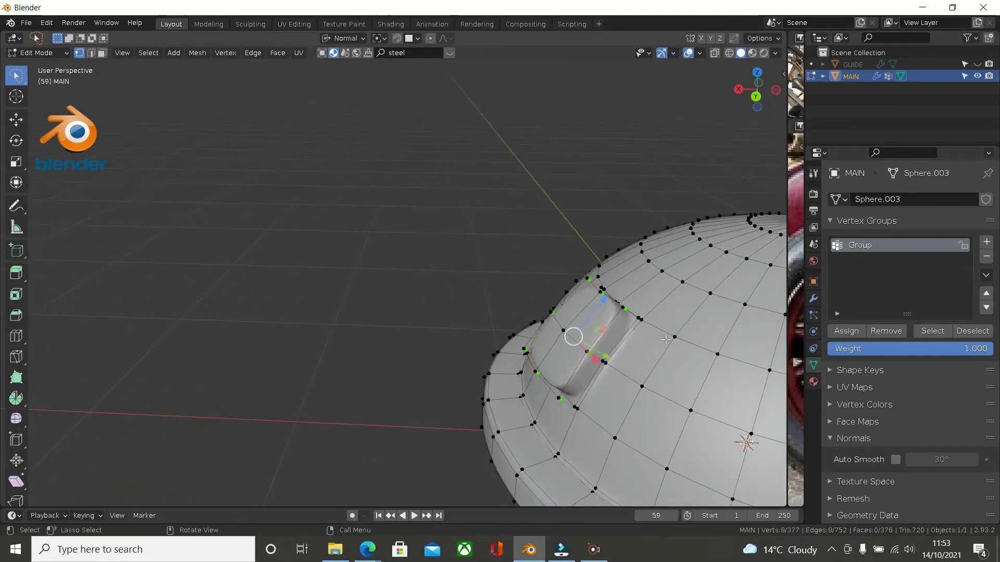
middle_click_drag(584, 348, 60, 351)
scroll(368, 334, "down", 2)
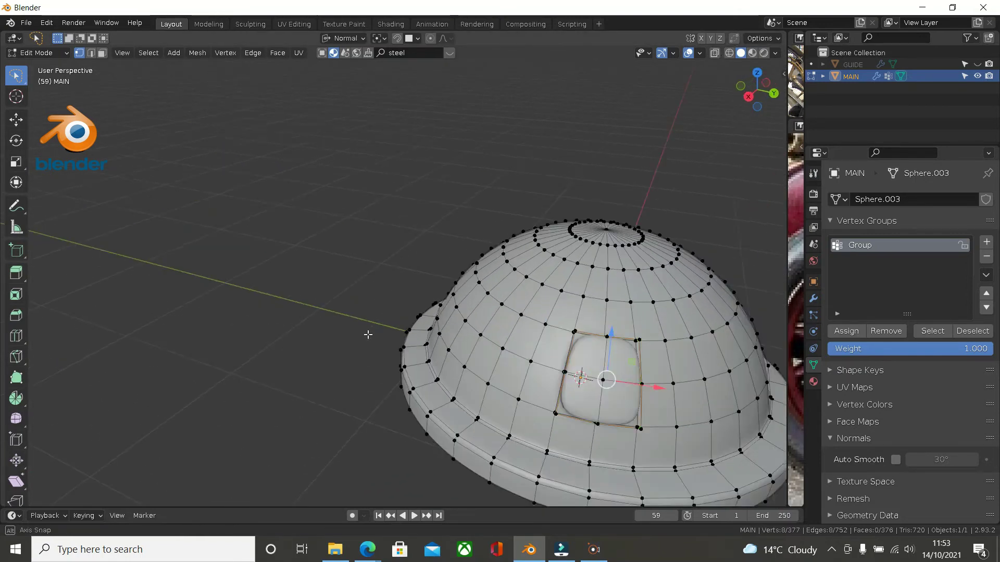
middle_click_drag(368, 335, 397, 290)
scroll(396, 290, "down", 2)
middle_click_drag(345, 232, 356, 209)
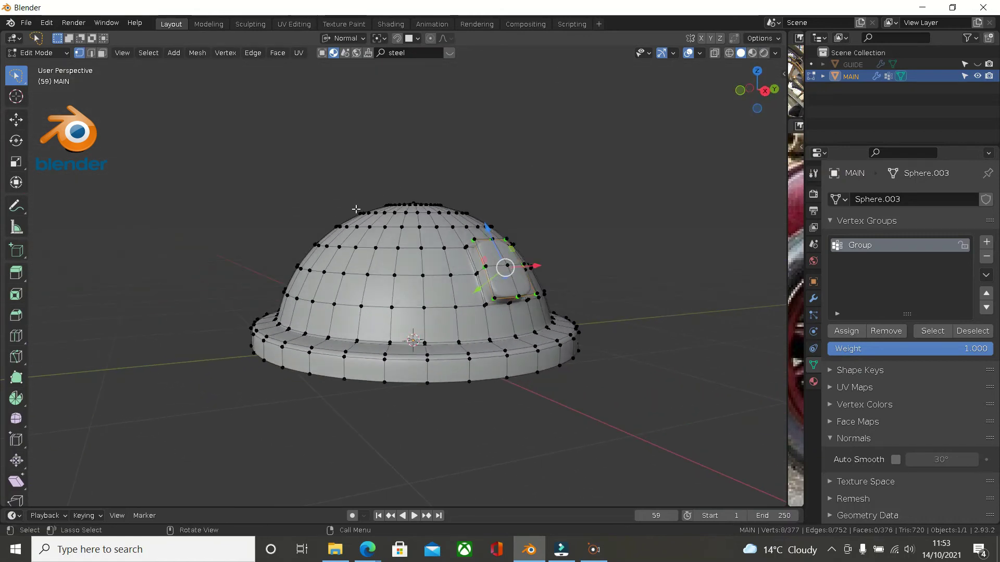
scroll(470, 239, "up", 2)
scroll(492, 251, "down", 1)
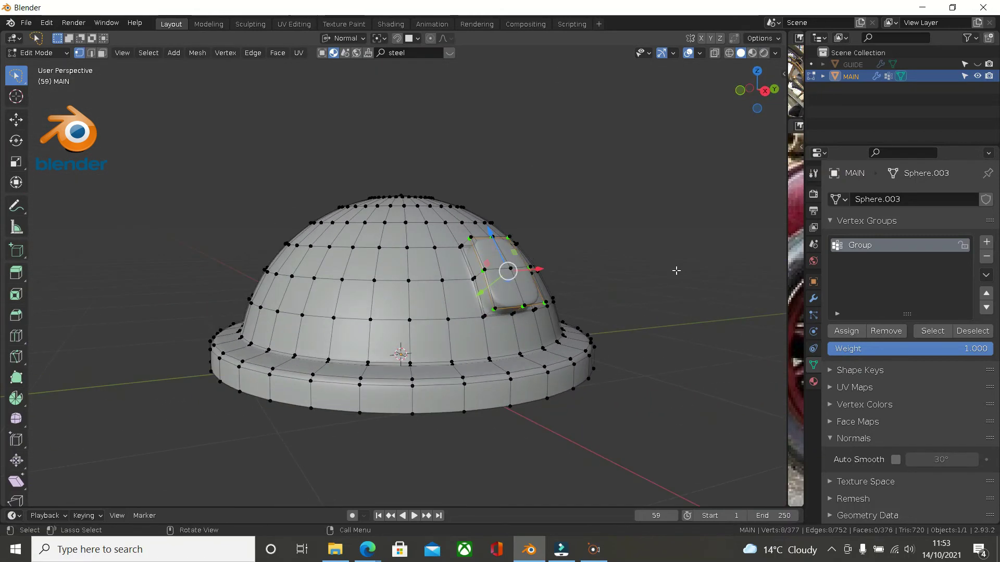
left_click(660, 332)
left_click(932, 331)
middle_click_drag(600, 297, 493, 296)
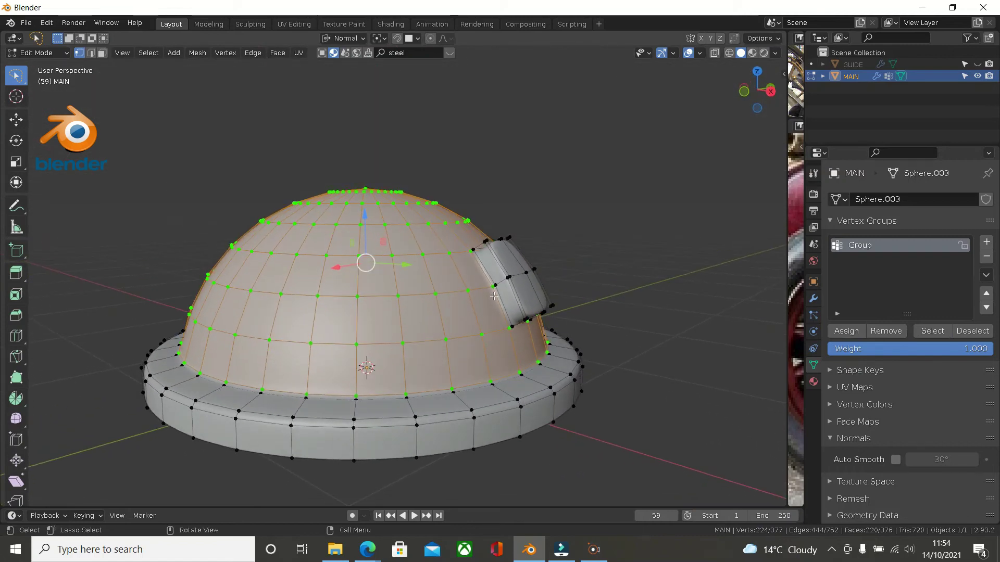
middle_click_drag(417, 285, 275, 206)
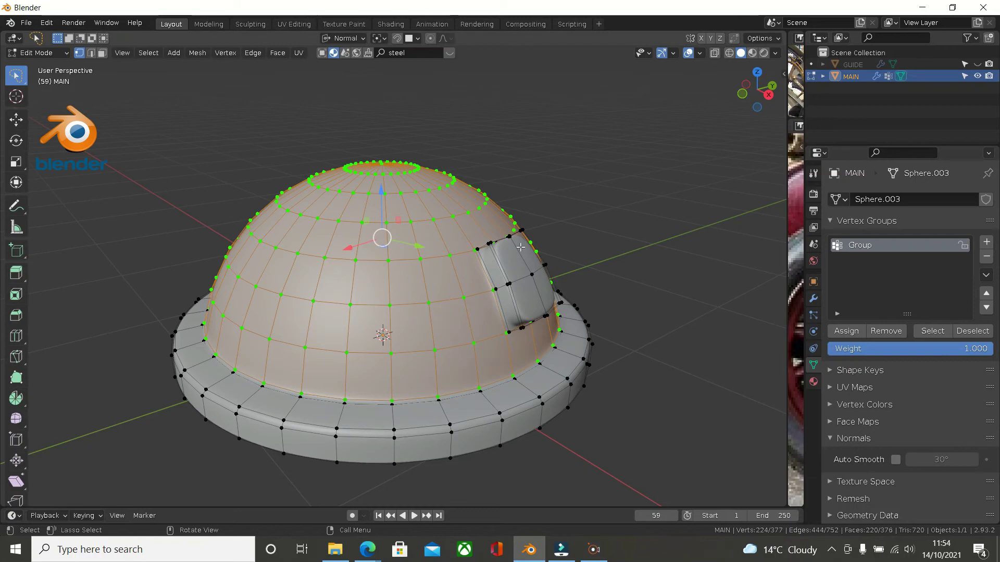
middle_click_drag(453, 232, 449, 262)
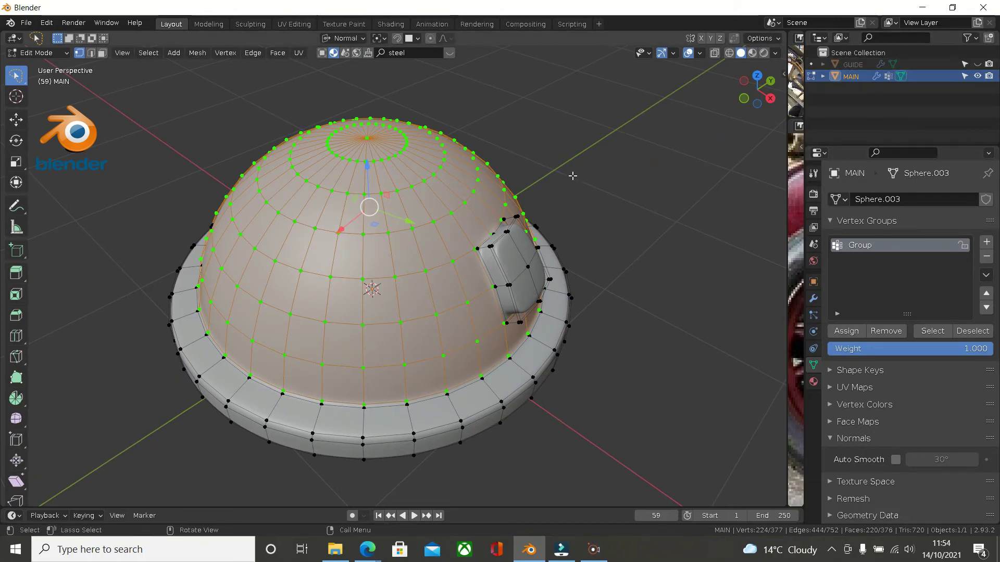
middle_click_drag(557, 245, 498, 274)
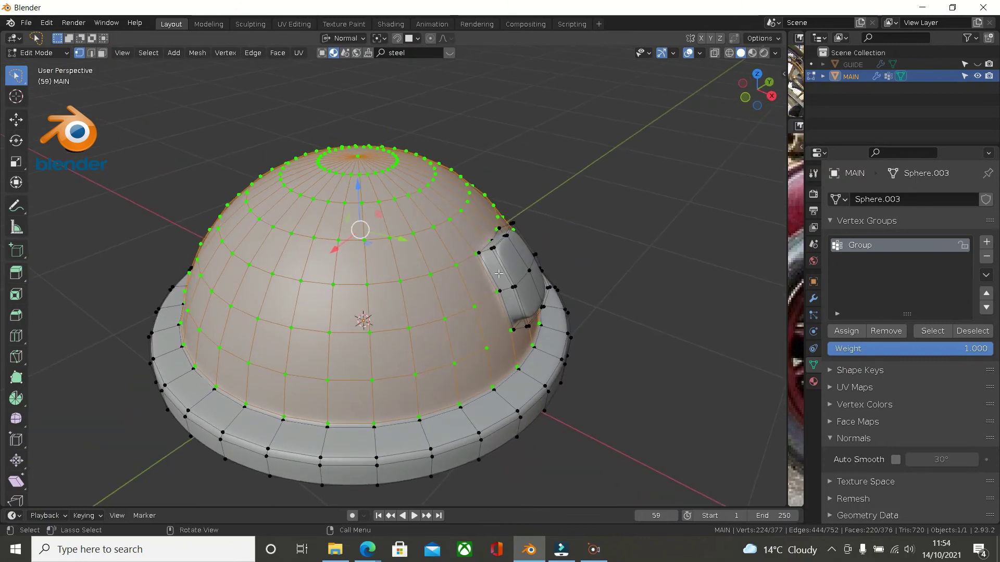
Step: Select the four-face patch on the dome's front and round it with LoopTools Circle
left_click(374, 291)
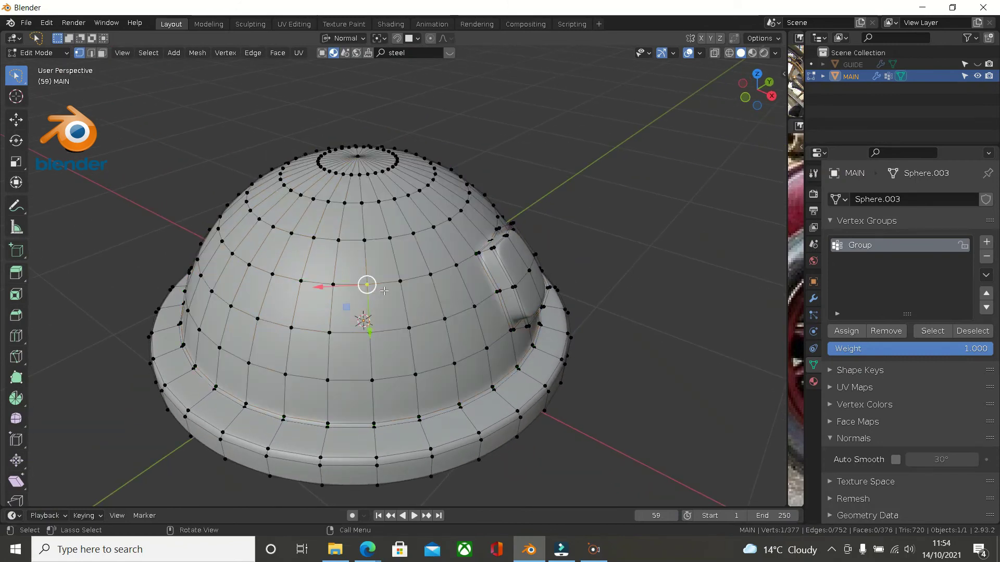
left_click(430, 280, "shift")
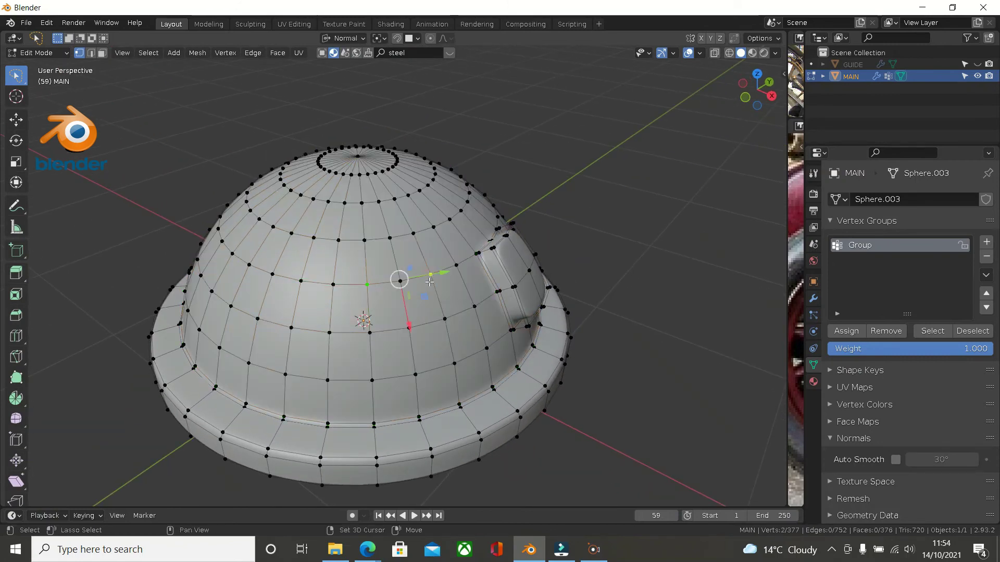
left_click(369, 285)
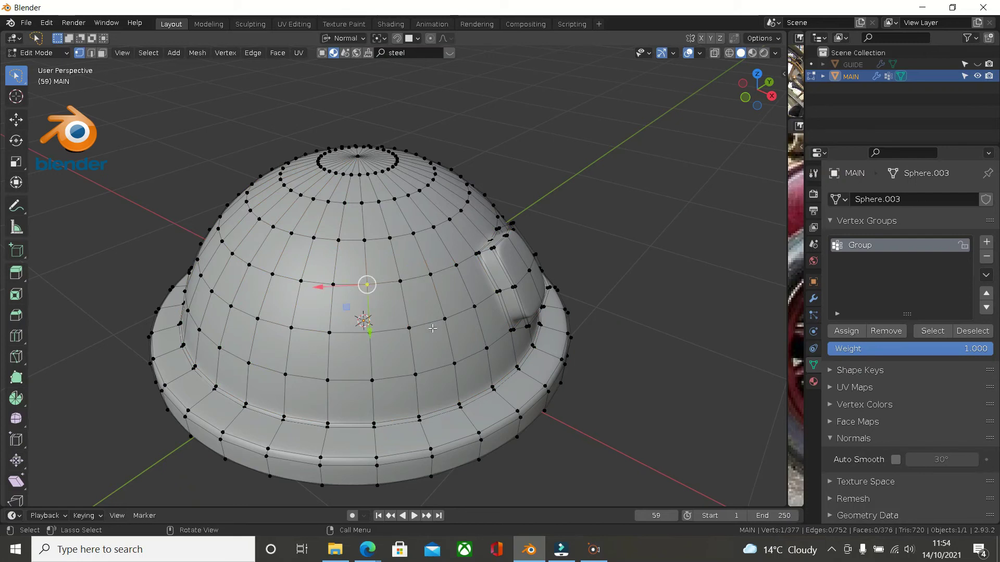
left_click(452, 363, "ctrl")
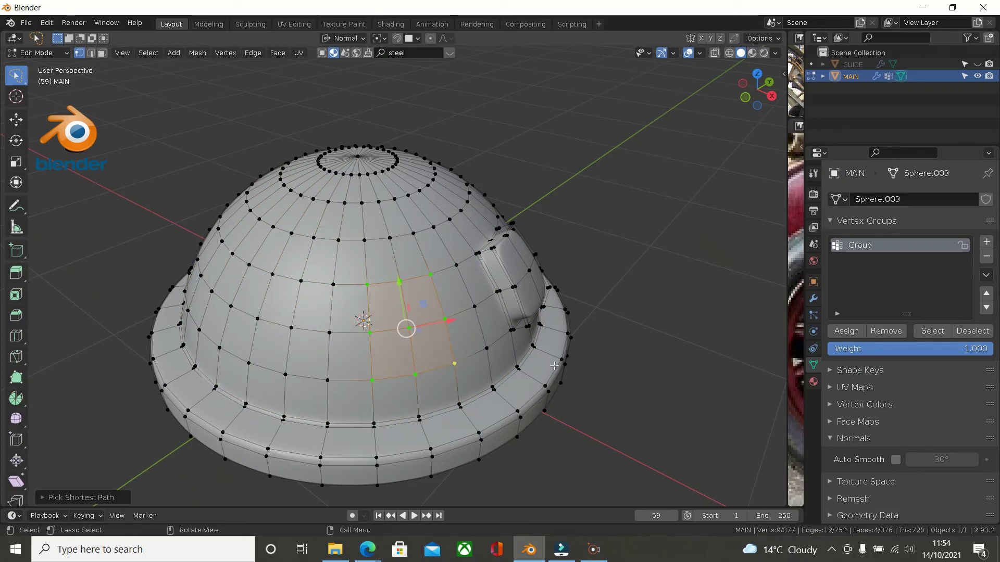
right_click(657, 189)
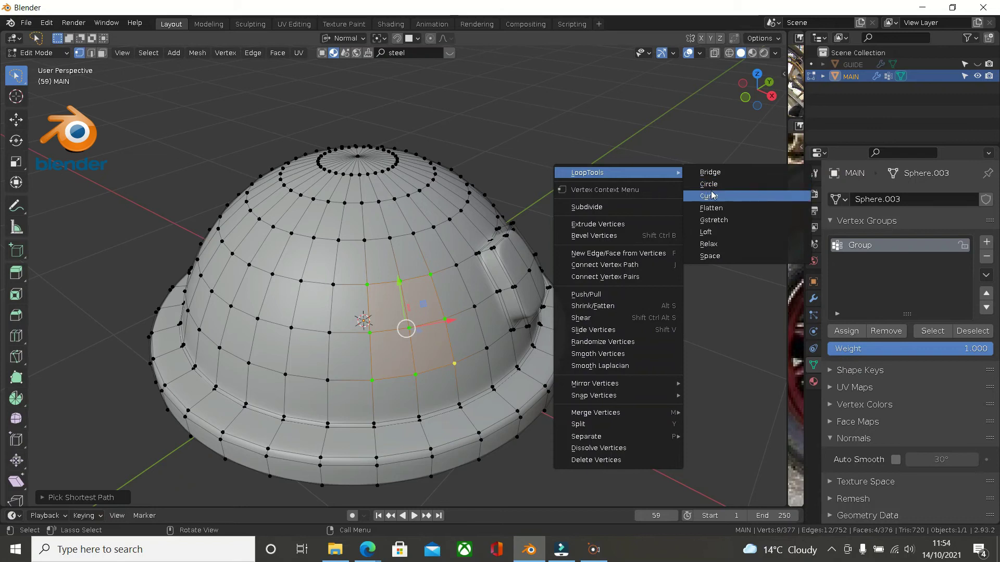
left_click(710, 187)
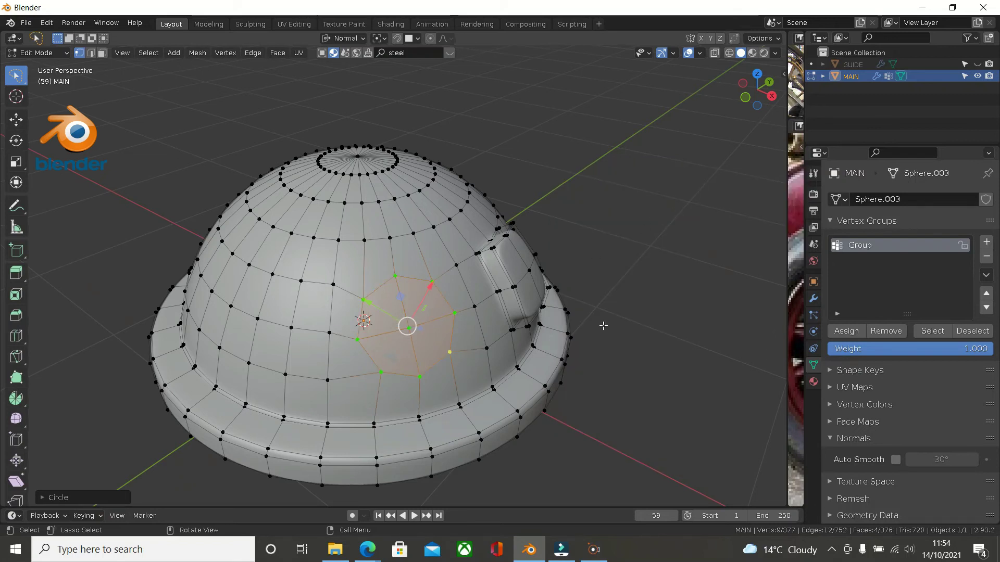
Step: Inset the circular patch and delete its inner faces to open a hole
scroll(603, 328, "up", 1)
scroll(617, 320, "down", 1)
scroll(618, 319, "up", 1)
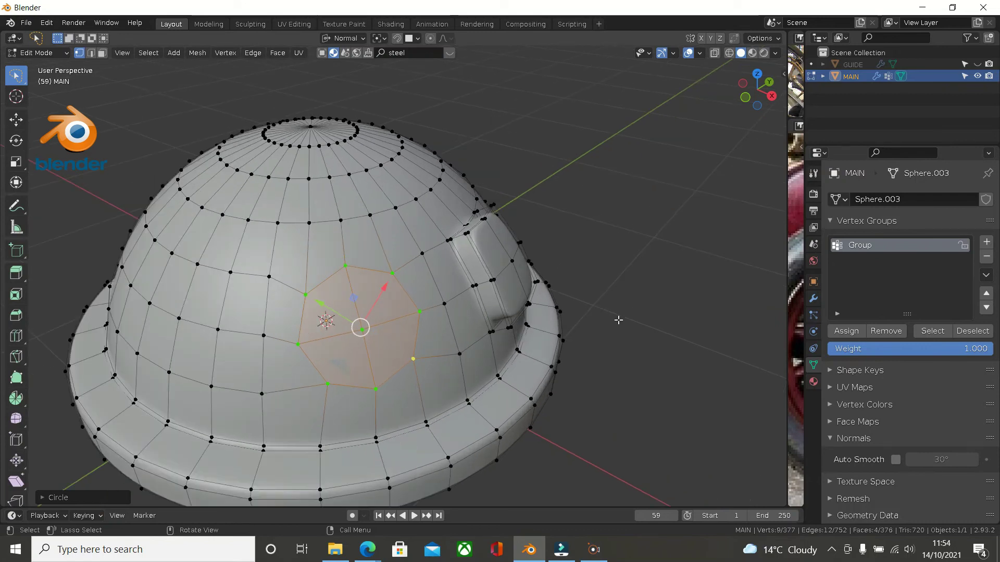
key("i")
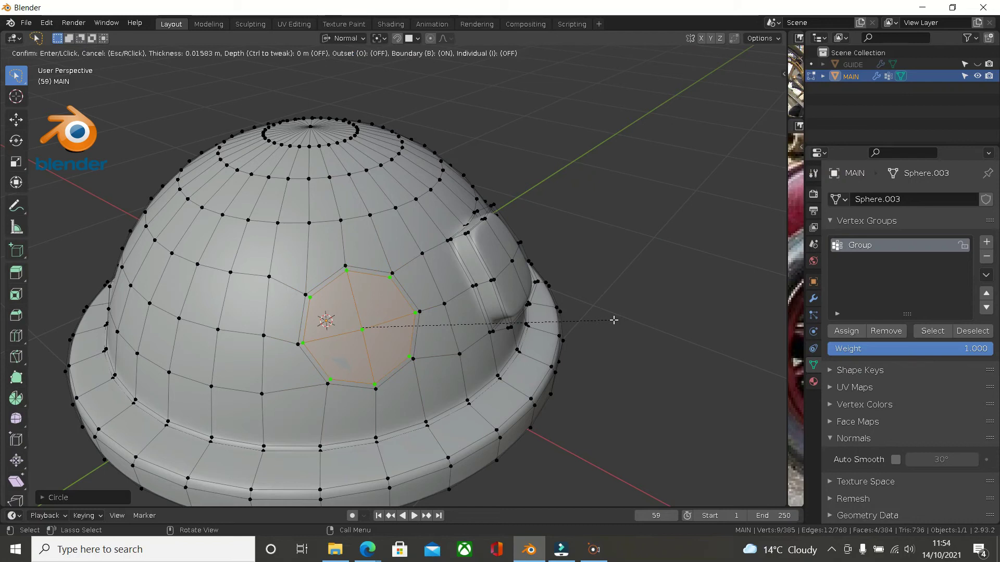
left_click(614, 321)
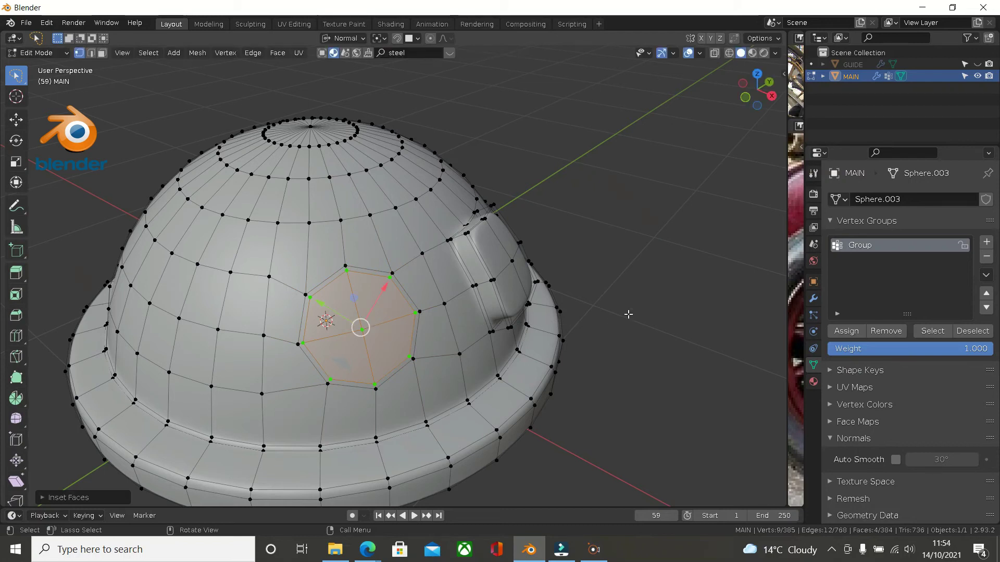
key("x")
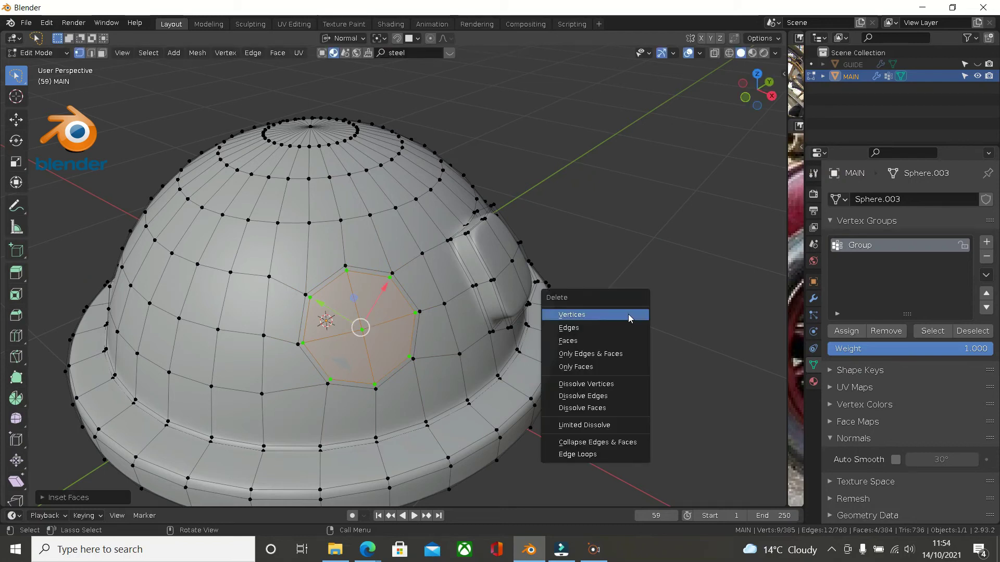
left_click(628, 341)
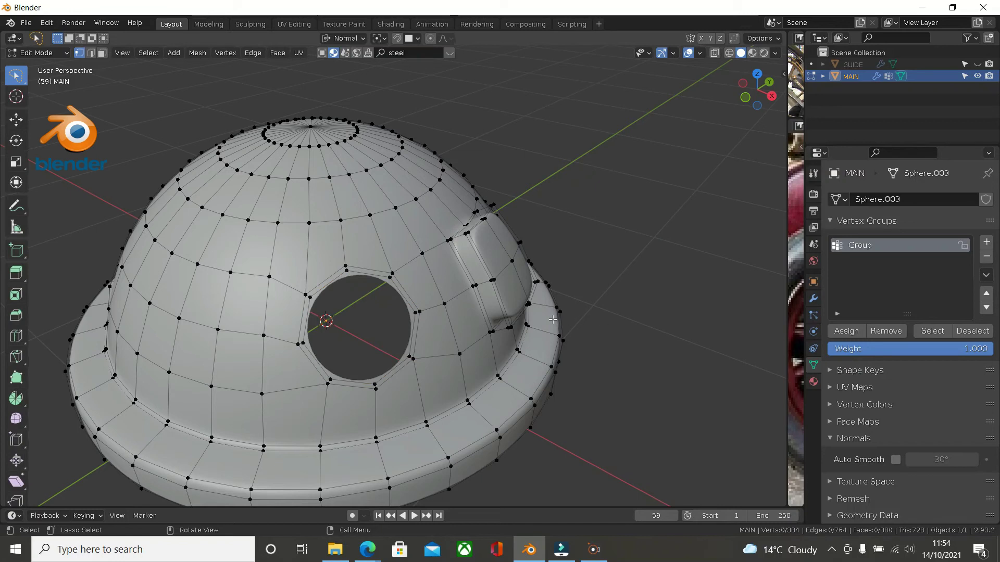
Step: Select just the edge loop around the hole's rim
middle_click_drag(377, 316, 411, 305)
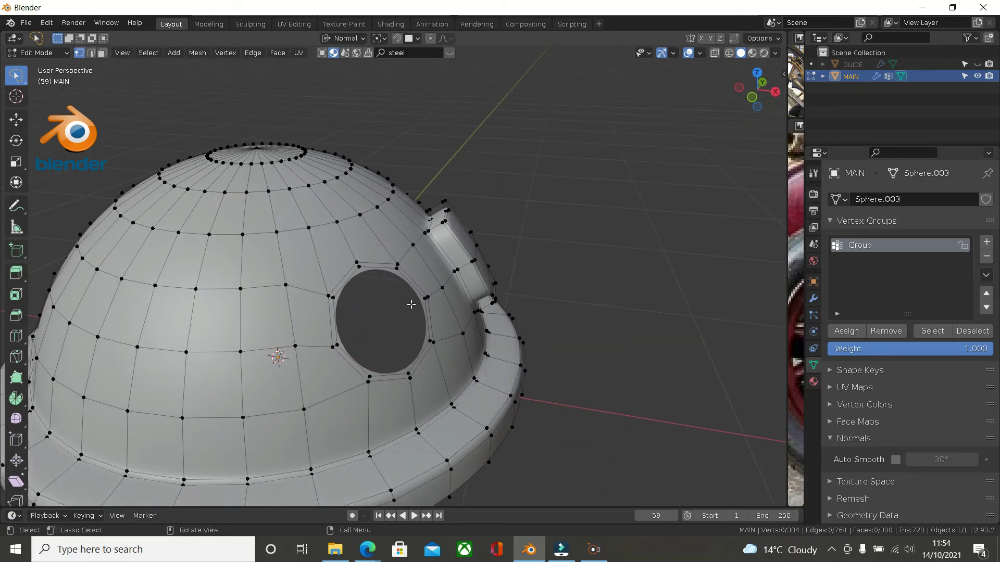
left_click(930, 332)
middle_click_drag(360, 311, 335, 282)
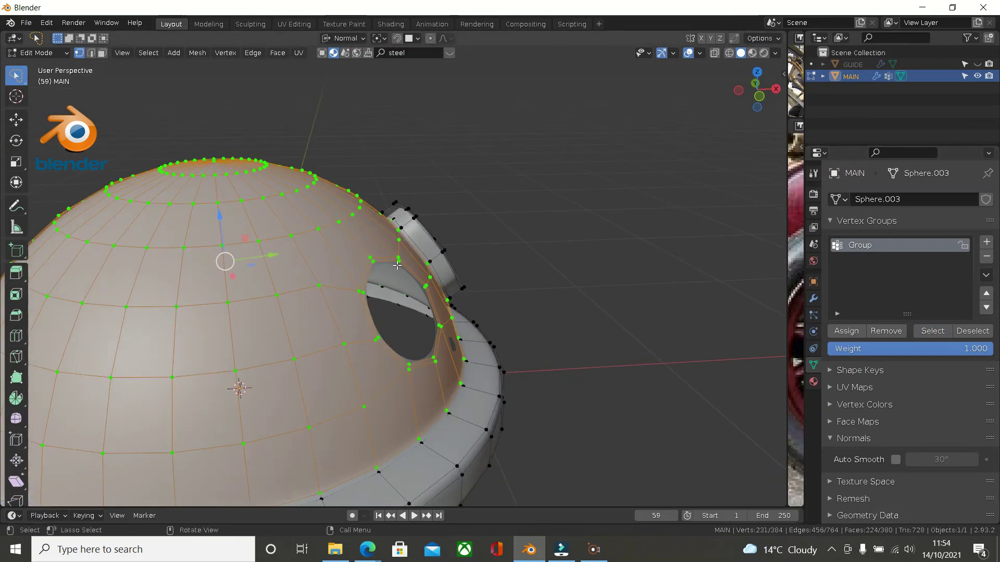
mouse_move(356, 372)
middle_mouse_down()
mouse_move(328, 323)
mouse_move(359, 359)
middle_mouse_up()
middle_click_drag(412, 325, 337, 340)
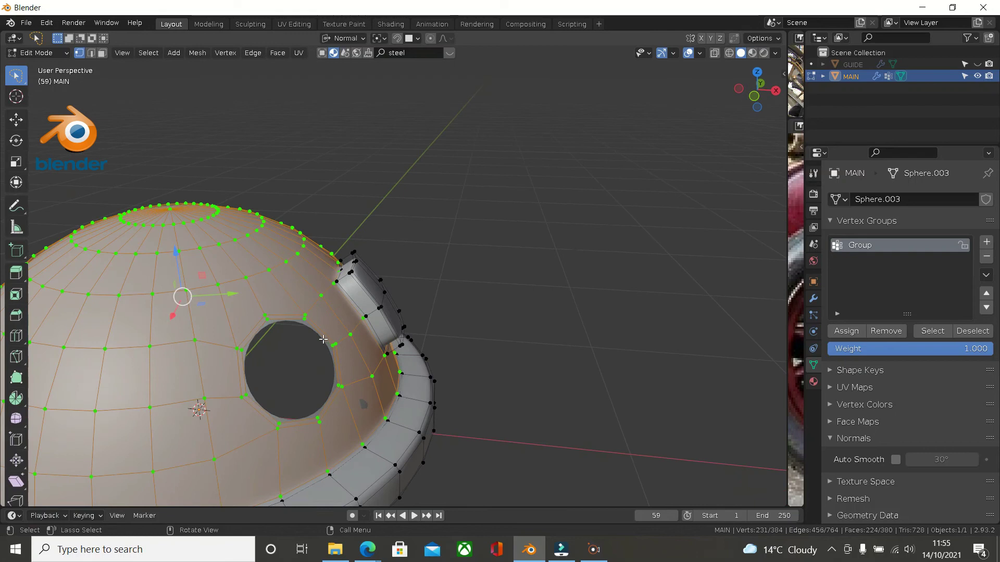
left_click(279, 326, "alt")
middle_click_drag(325, 328, 429, 350)
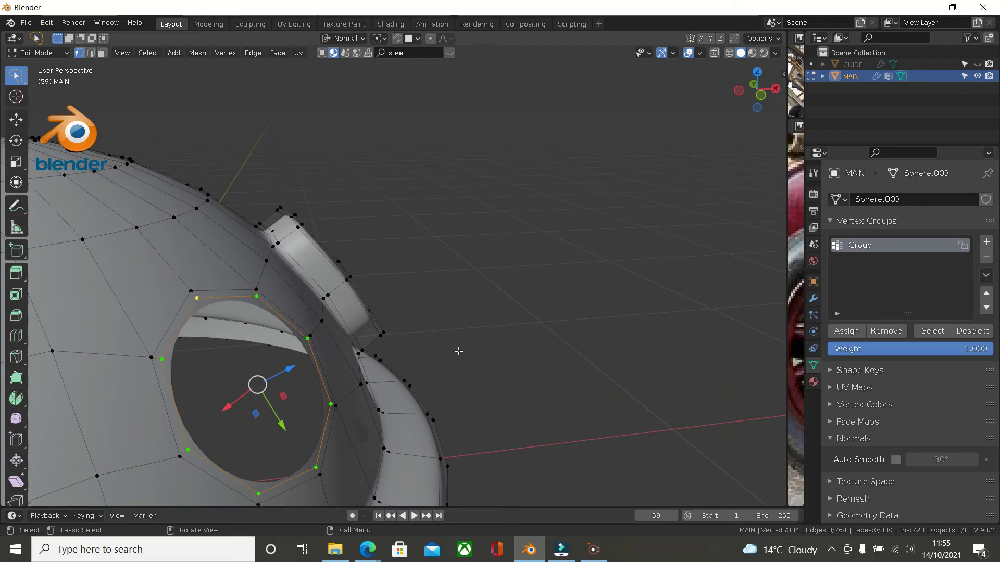
Step: Extrude the rim inward, remove it from Group, and fill the inner loop with a face
key("e")
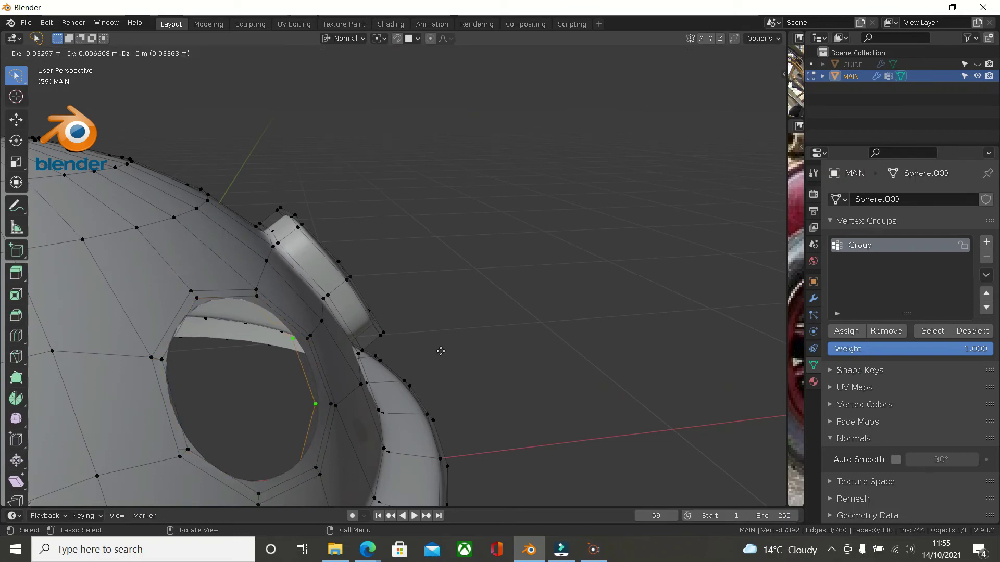
left_click(411, 351)
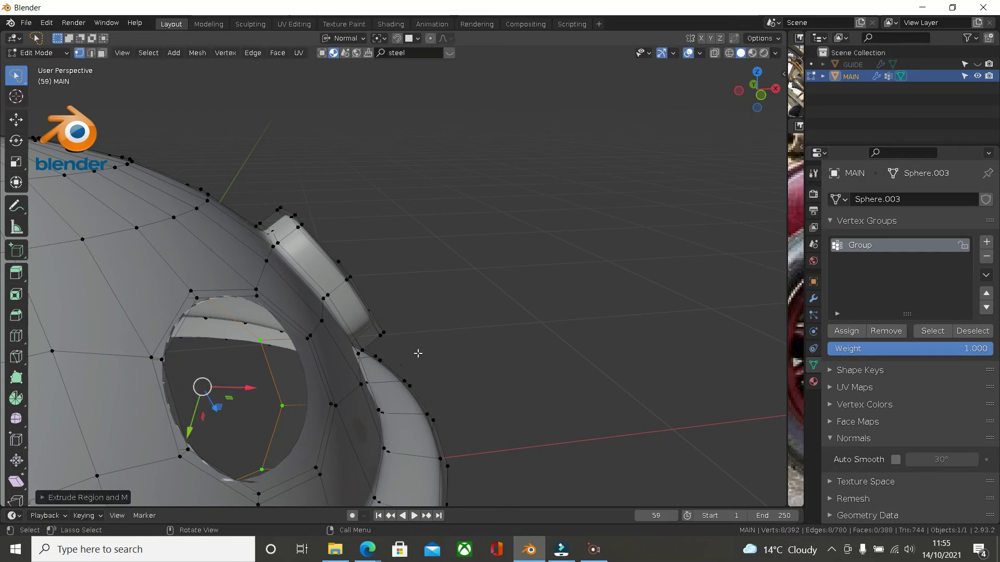
left_click(897, 334)
mouse_move(514, 333)
middle_mouse_down()
mouse_move(413, 336)
mouse_move(427, 331)
middle_mouse_up()
key("f")
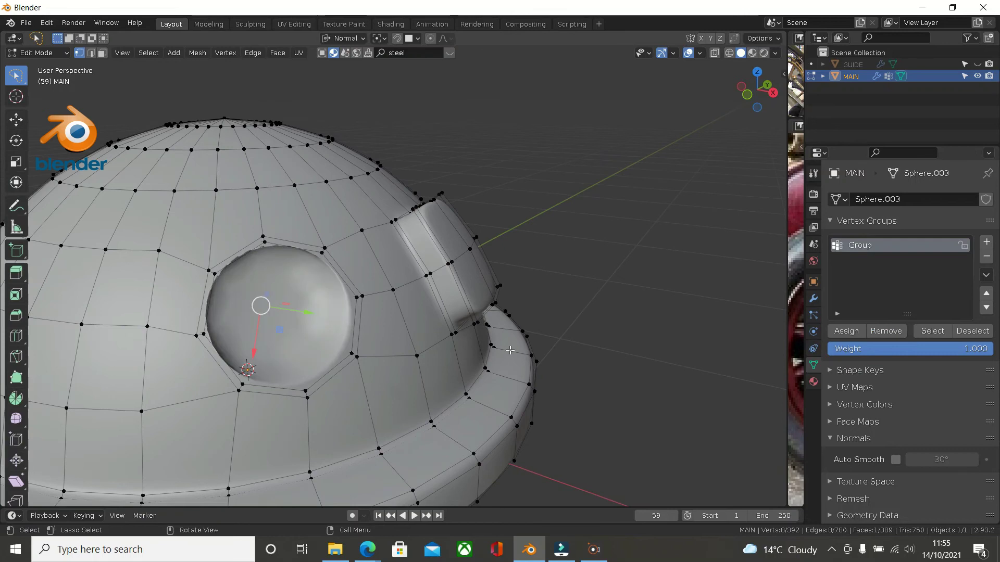
scroll(510, 350, "down", 3)
scroll(397, 332, "up", 3)
Step: Add one loop cut around the socket rim and check the smoothed result in Object Mode
key("Tab")
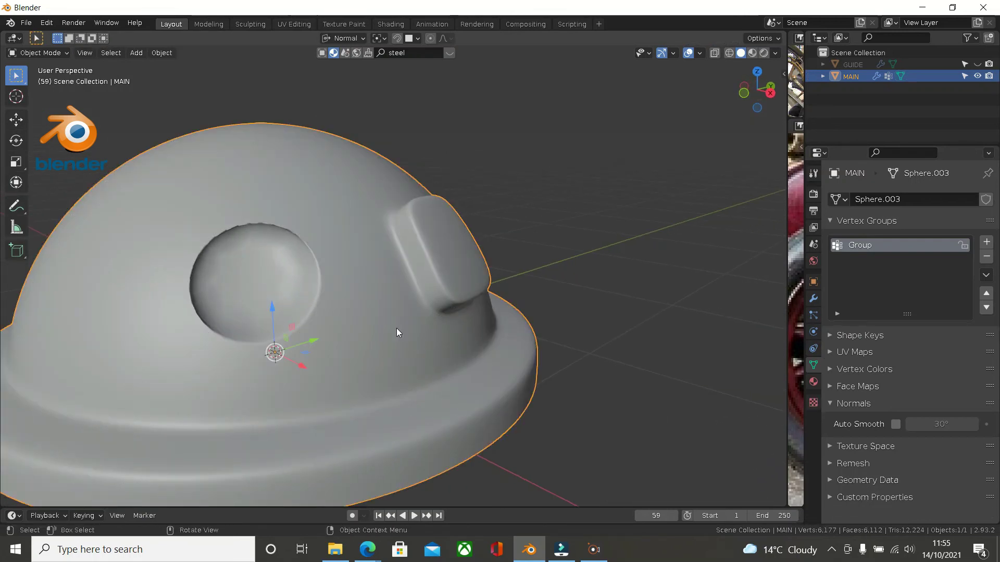
middle_click_drag(359, 324, 339, 325)
key("Tab")
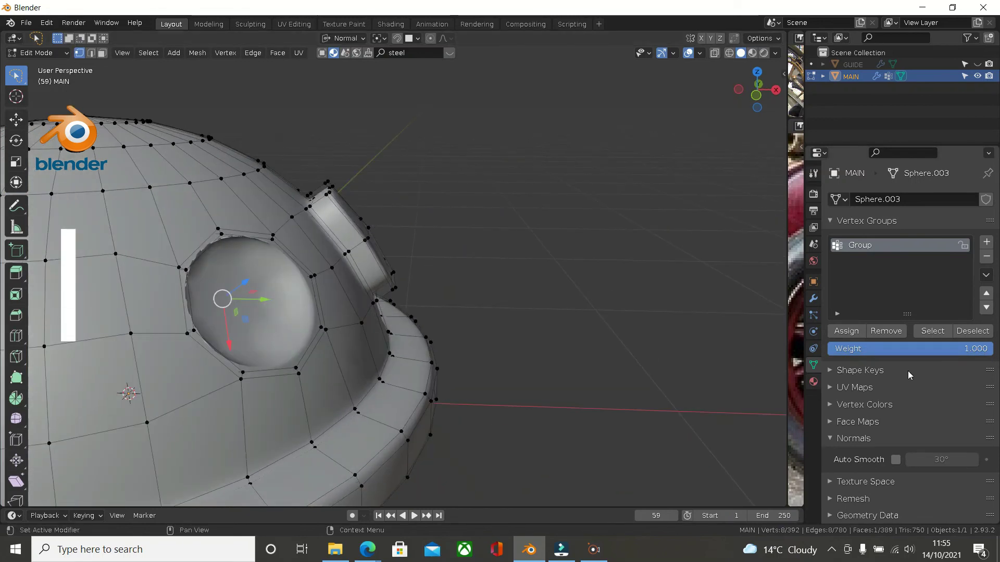
key("ctrl+r")
left_click(292, 329)
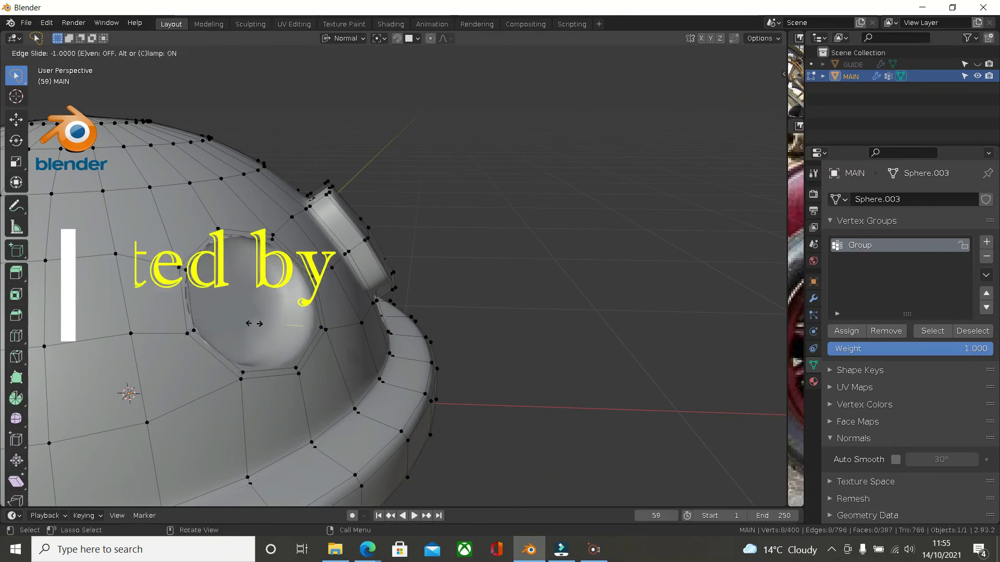
left_click(267, 324)
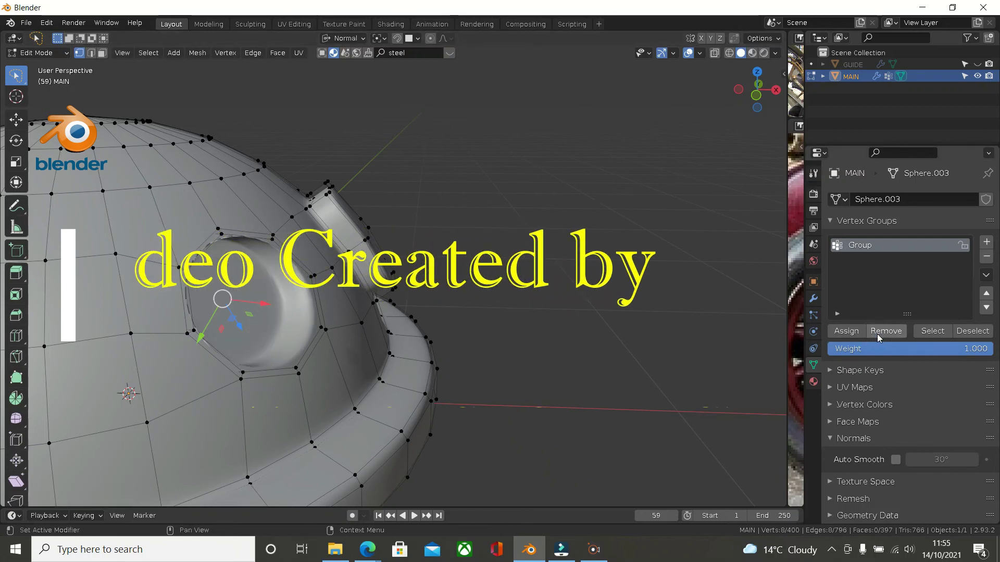
middle_click_drag(292, 313, 365, 355)
key("Tab")
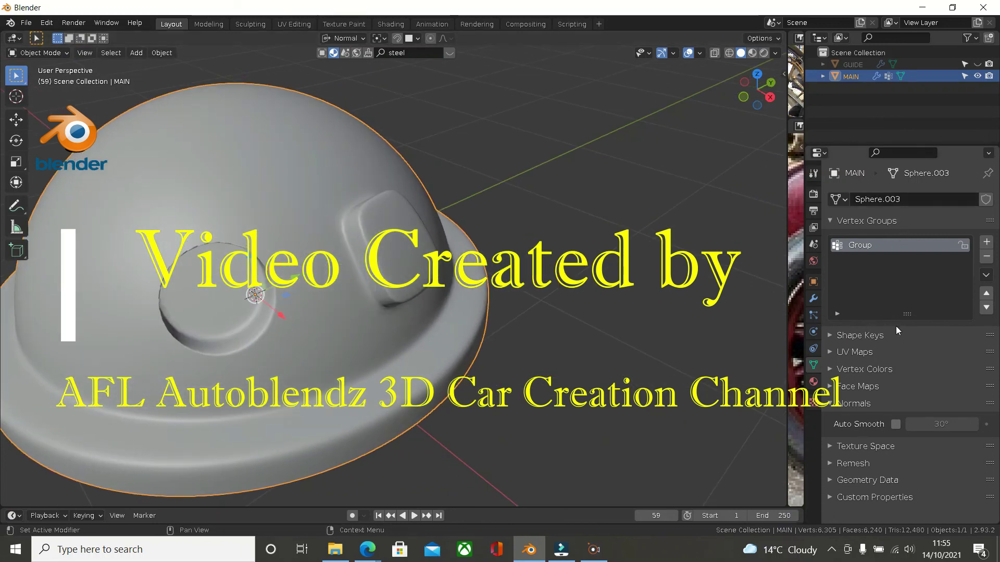
Step: In Edit Mode, select the vertex group's vertices and inspect them from several angles
key("Tab")
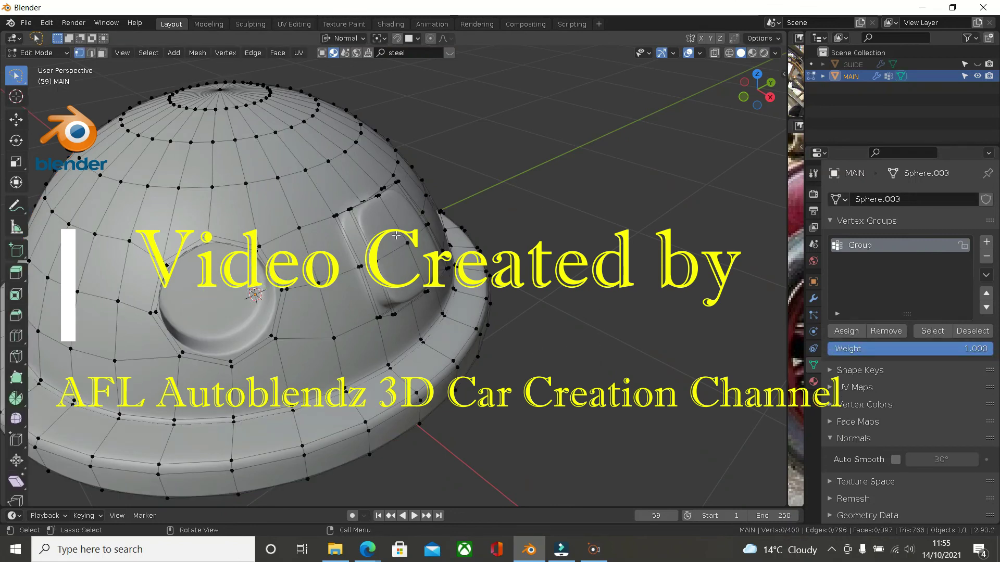
left_click(933, 332)
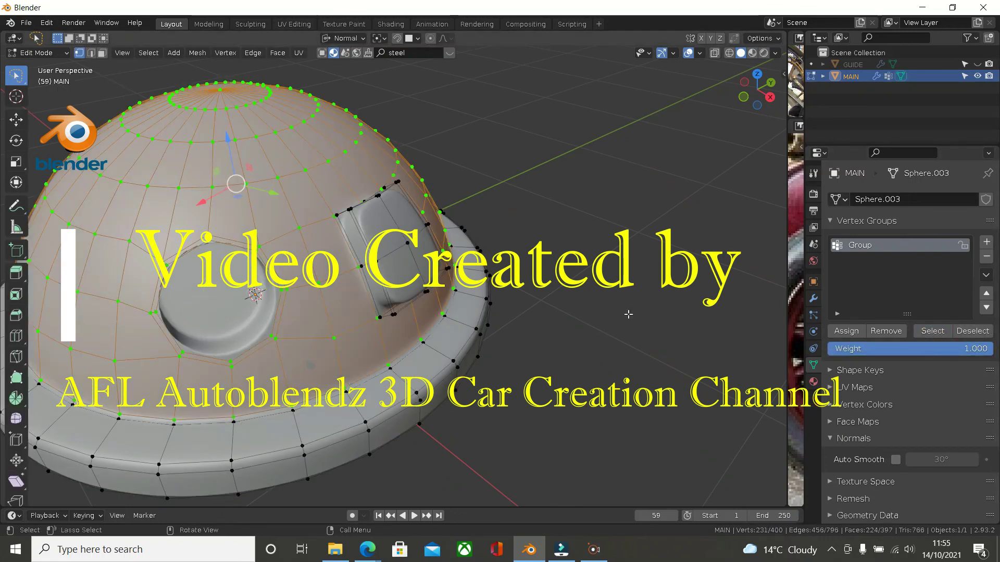
middle_click_drag(485, 297, 484, 271)
scroll(484, 270, "down", 4)
middle_click_drag(393, 293, 394, 314)
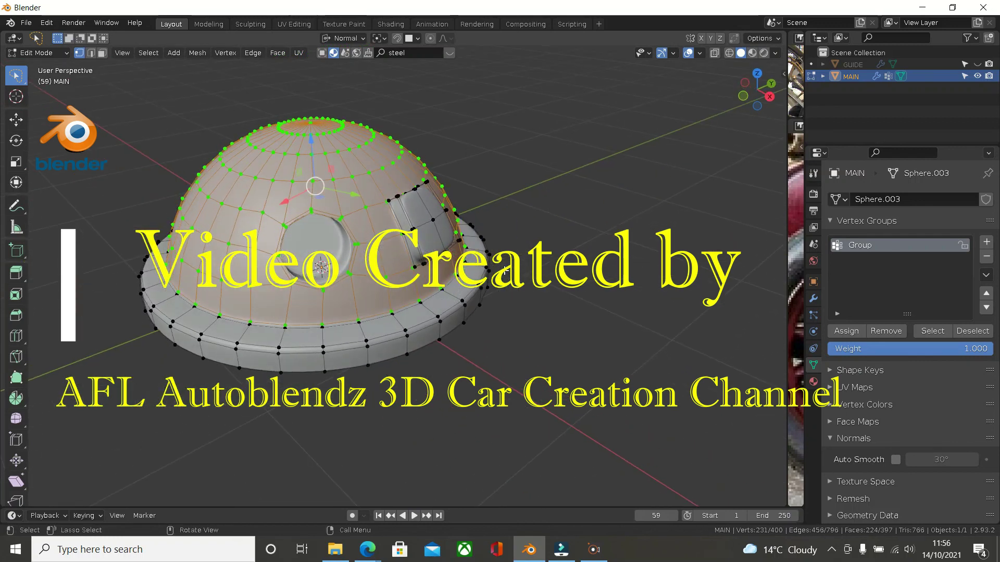
scroll(401, 265, "up", 2)
scroll(290, 268, "down", 3)
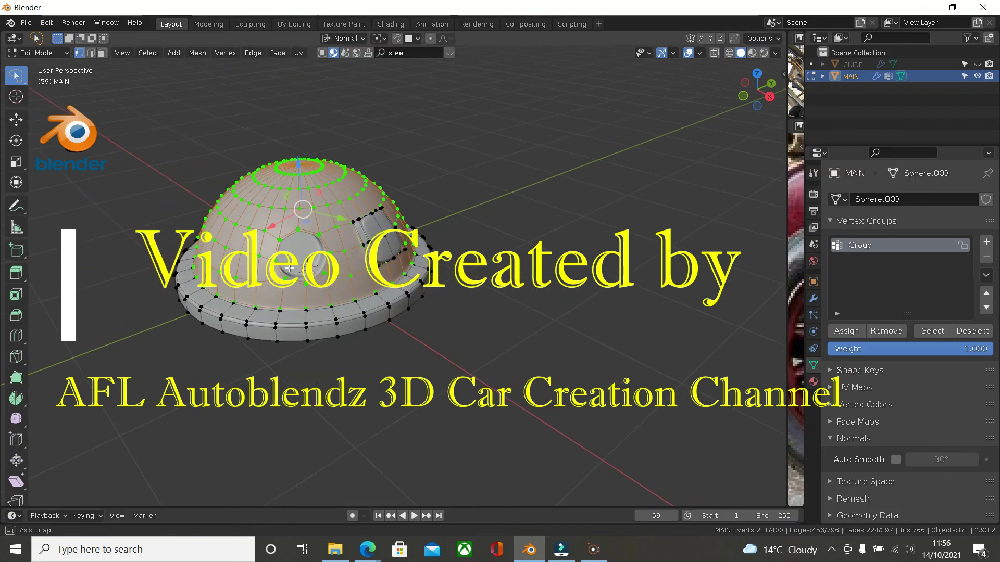
middle_click_drag(289, 269, 650, 442)
scroll(394, 284, "up", 5)
scroll(429, 266, "down", 5)
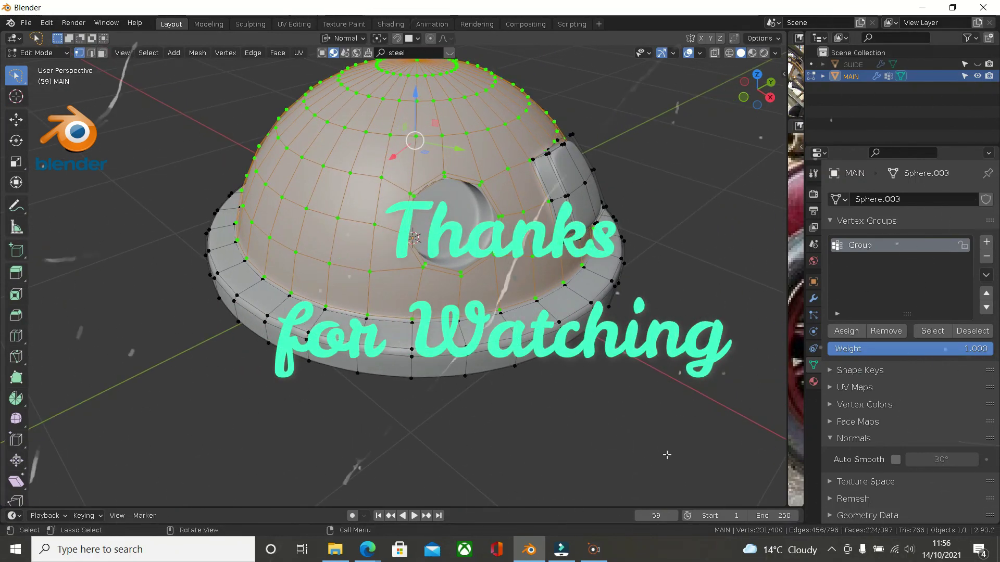